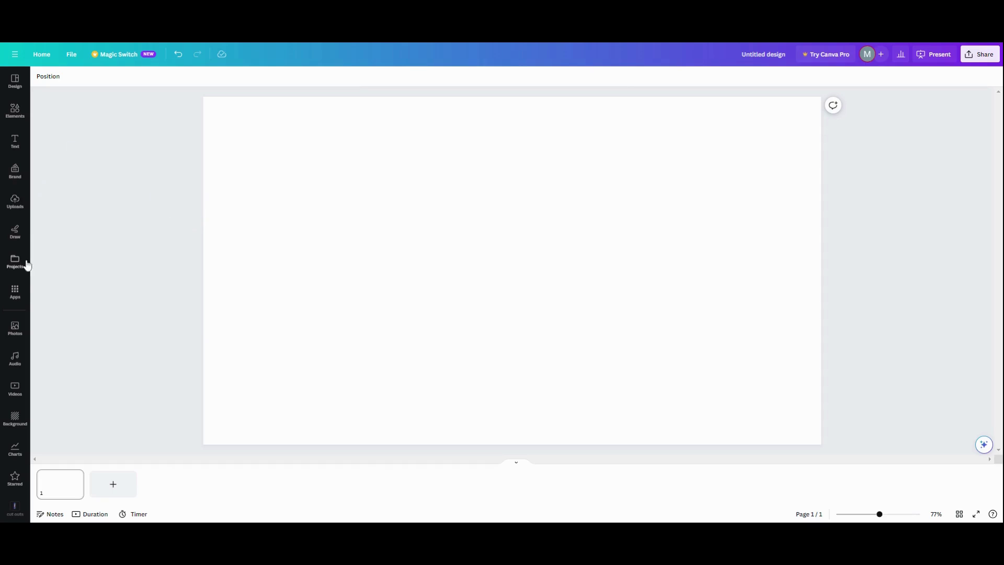
Step: Search the apps for 'wave' and bring up the Wave Generator app's details
click(16, 292)
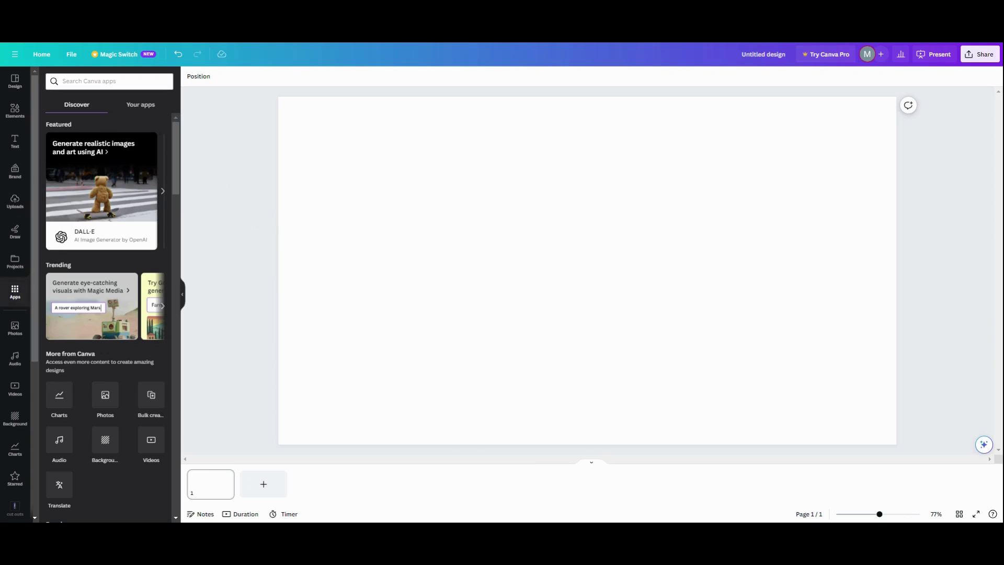
text(w)
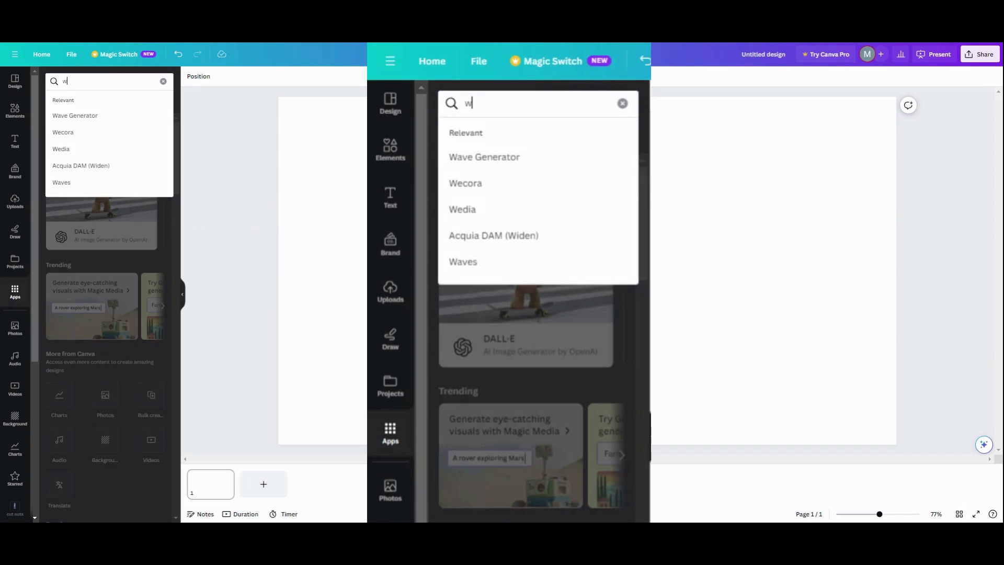
text(ave)
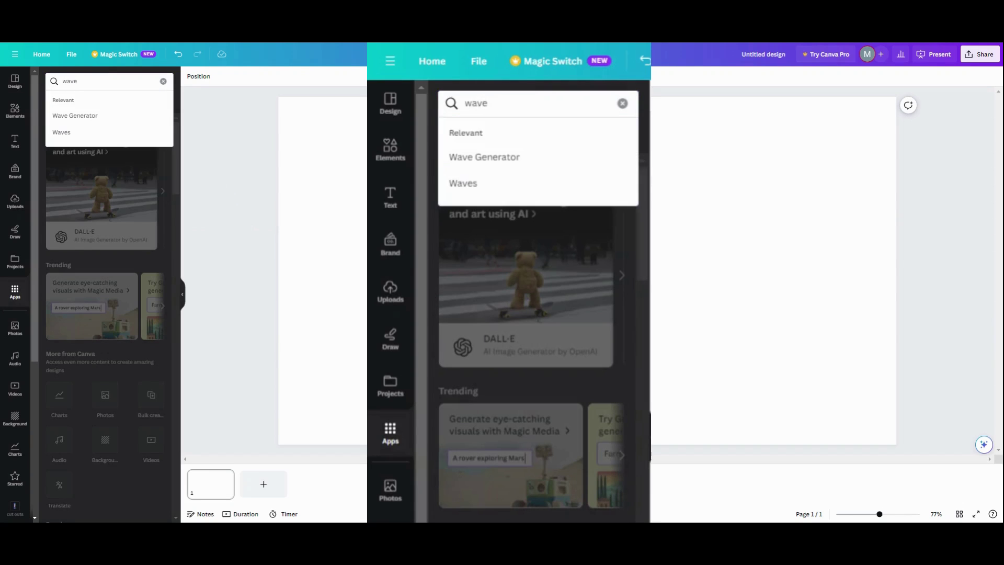
click(96, 115)
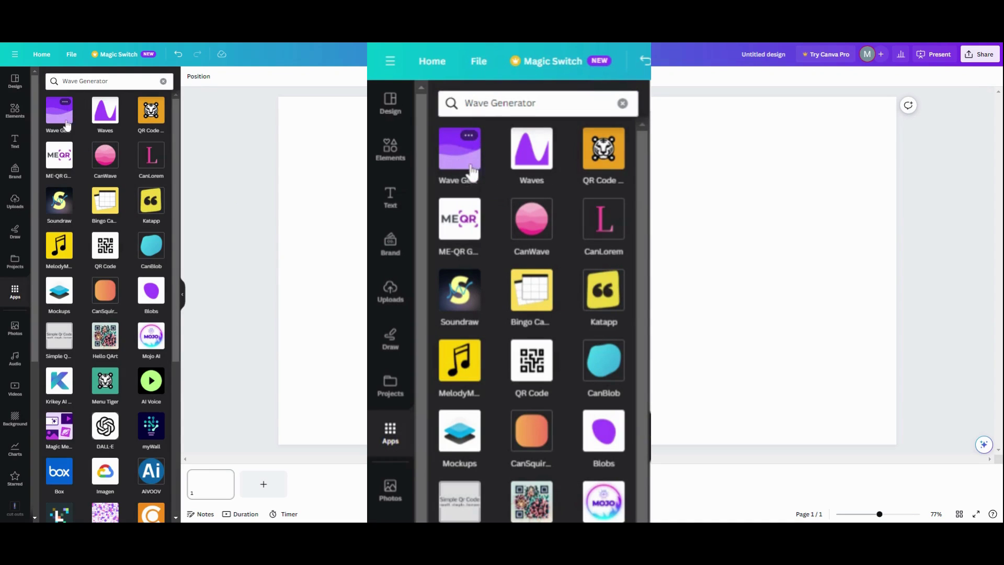
click(66, 105)
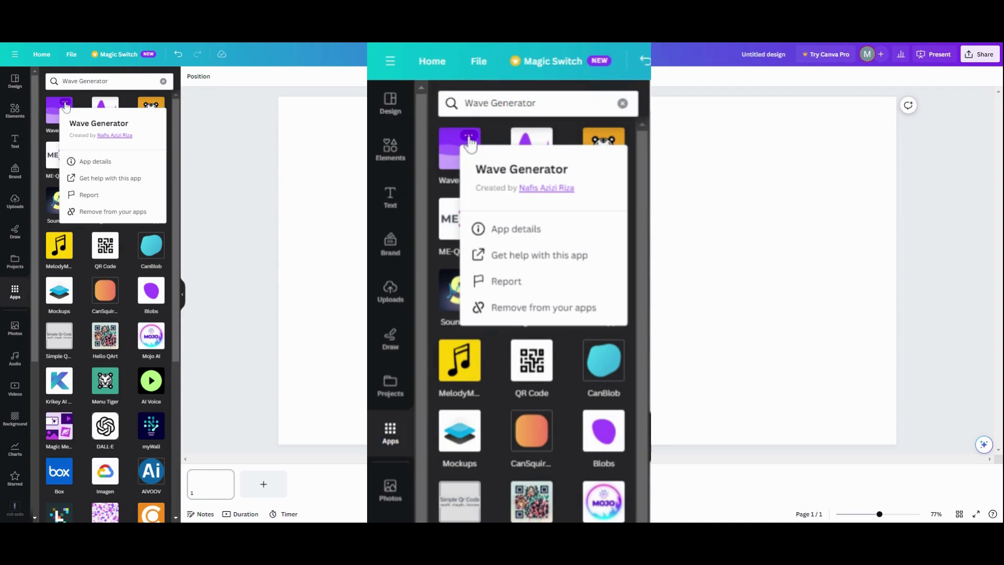
Step: Lower the Wave value and try triangle and square shapes before choosing the smooth sine wave
click(58, 115)
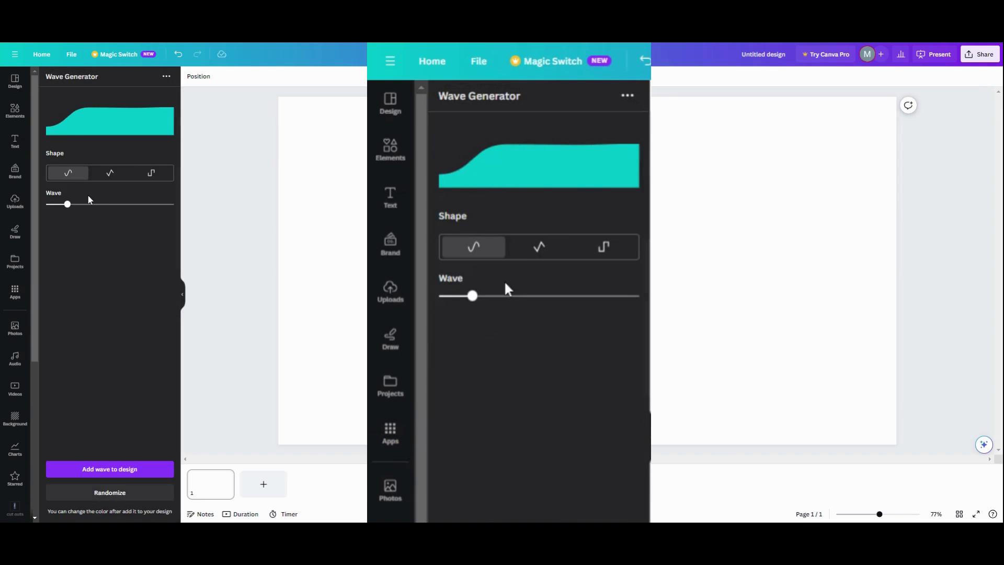
mouse_move(68, 205)
mouse_down()
mouse_move(55, 205)
mouse_move(124, 206)
mouse_move(76, 209)
mouse_up()
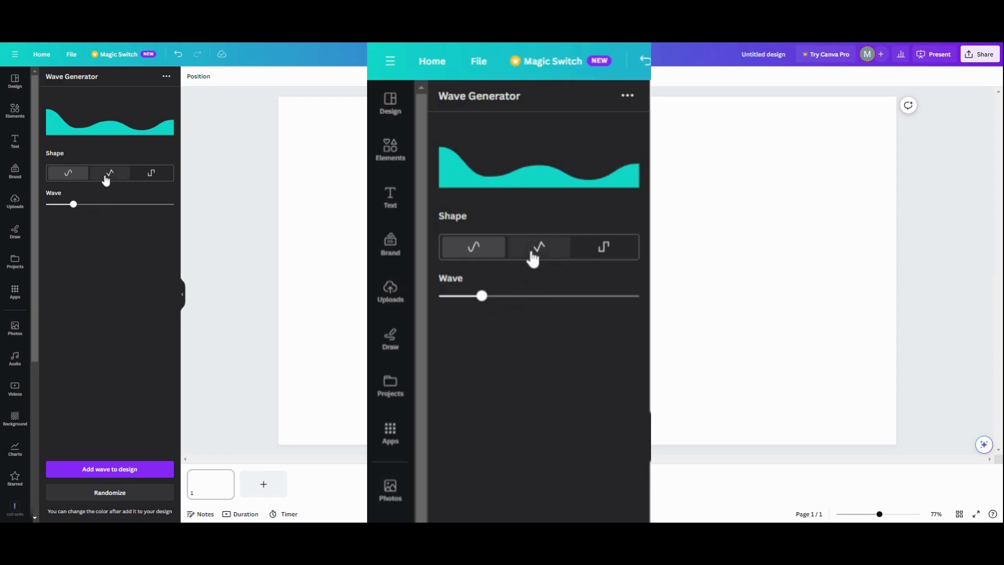
click(110, 175)
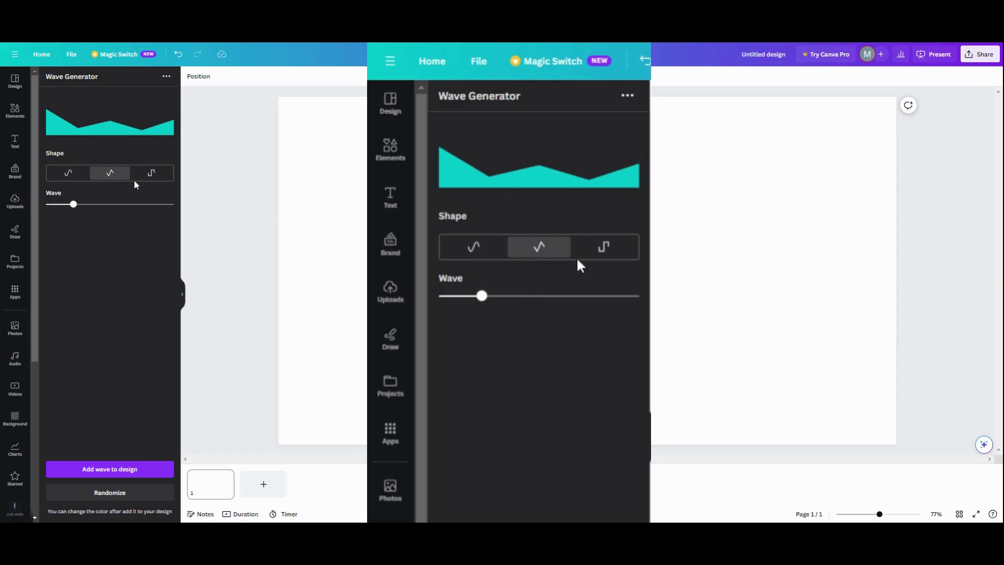
click(143, 176)
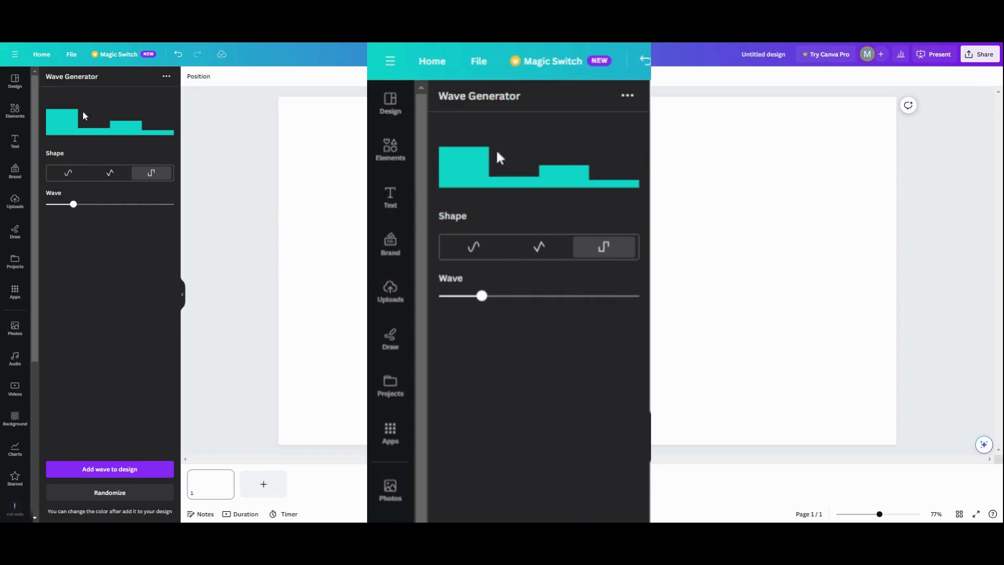
click(75, 181)
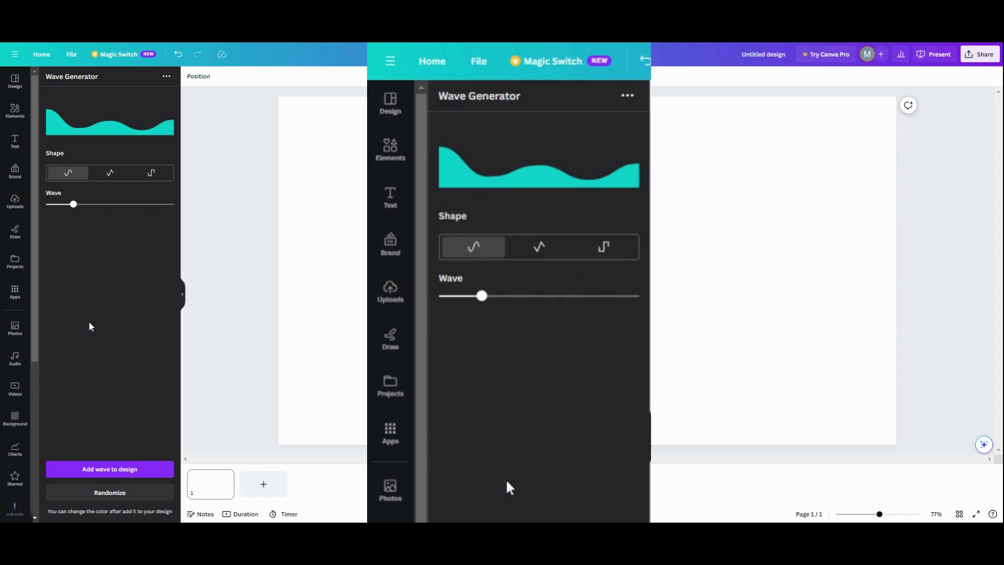
Step: Add the teal wave to the slide, widen it to both page edges and move it to the bottom
click(79, 473)
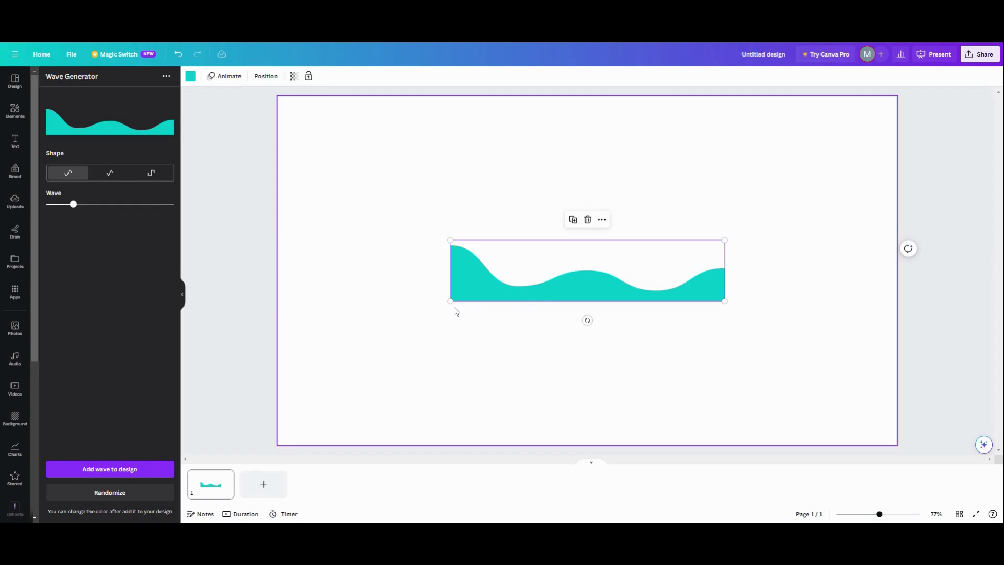
drag(450, 301, 267, 342)
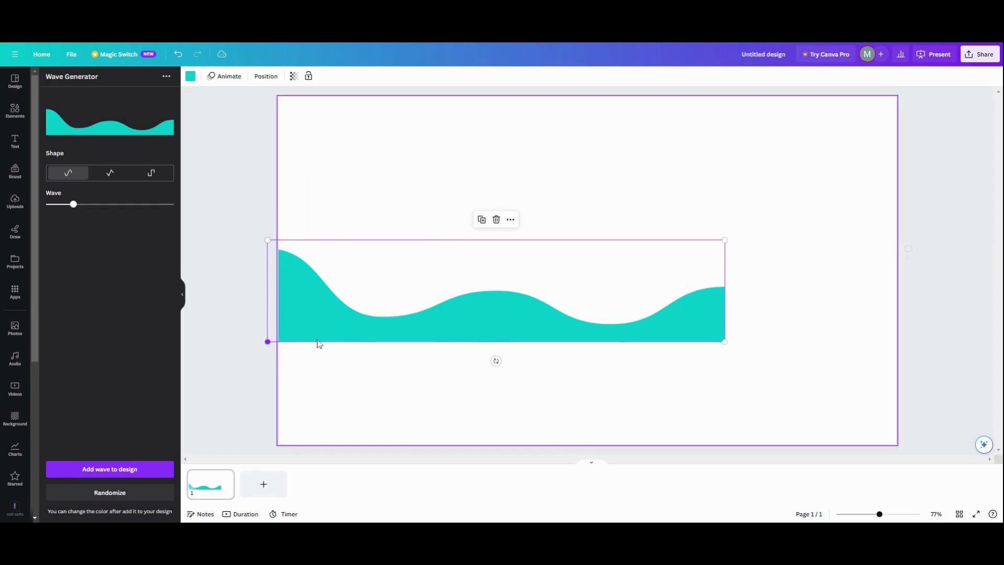
drag(725, 341, 918, 379)
drag(604, 334, 591, 387)
click(353, 260)
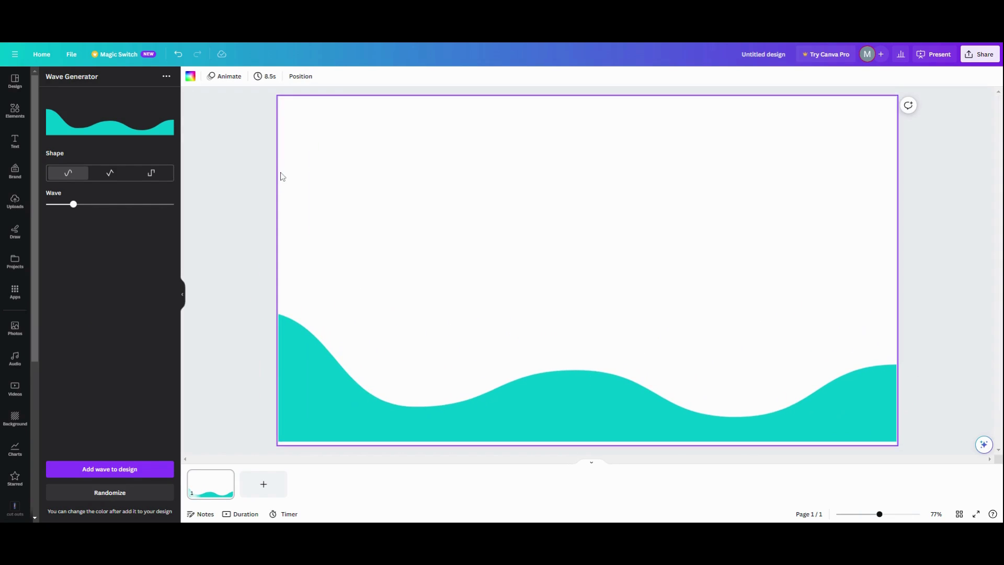
Step: Add a teal square from Elements to the upper left with a thick solid border
click(21, 117)
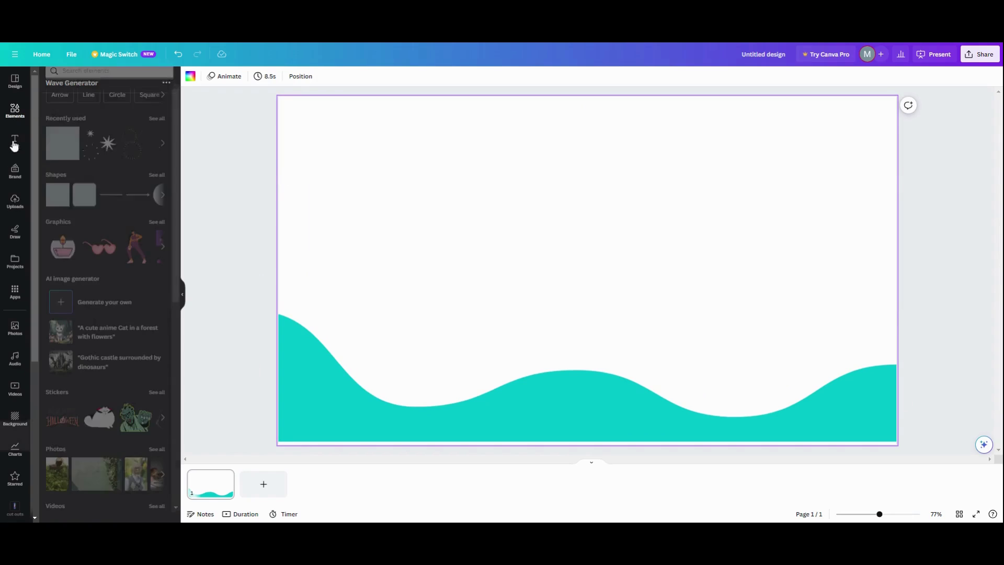
click(58, 158)
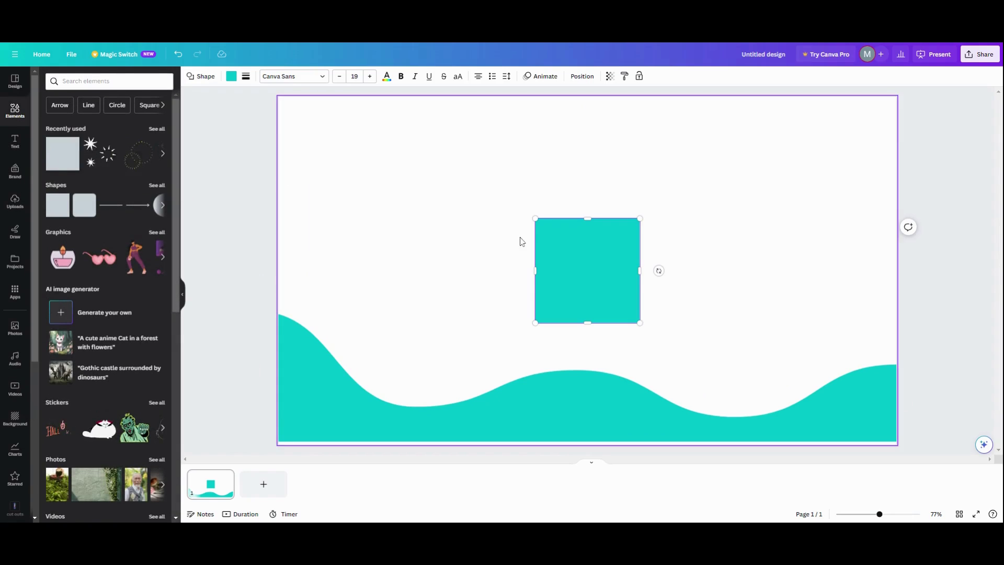
drag(569, 247, 390, 159)
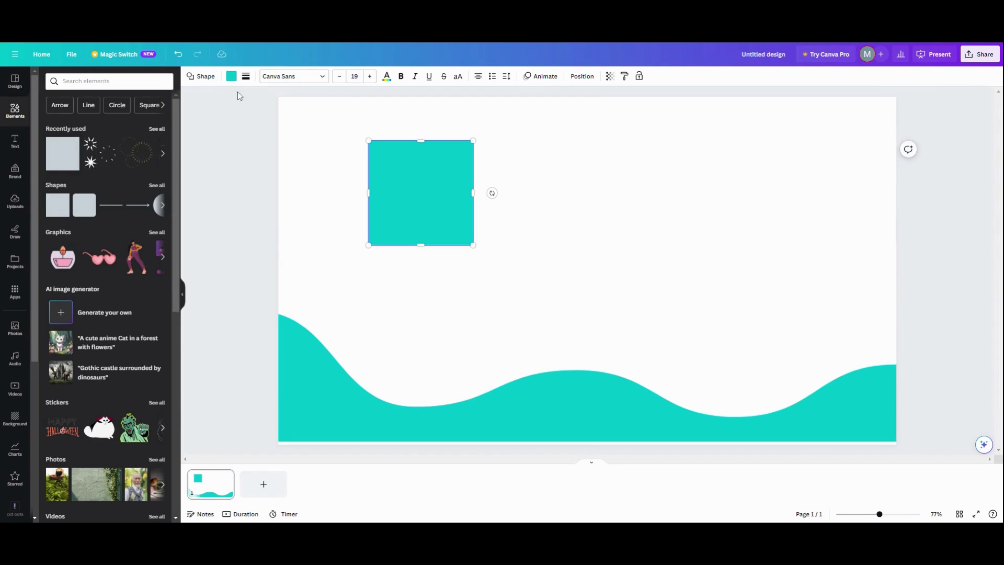
click(246, 78)
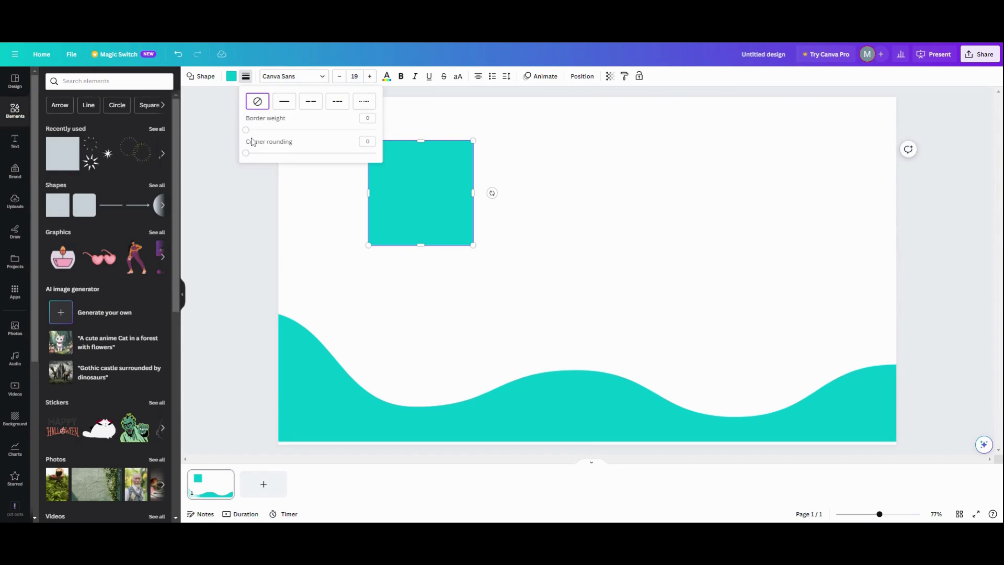
drag(247, 130, 267, 130)
click(491, 192)
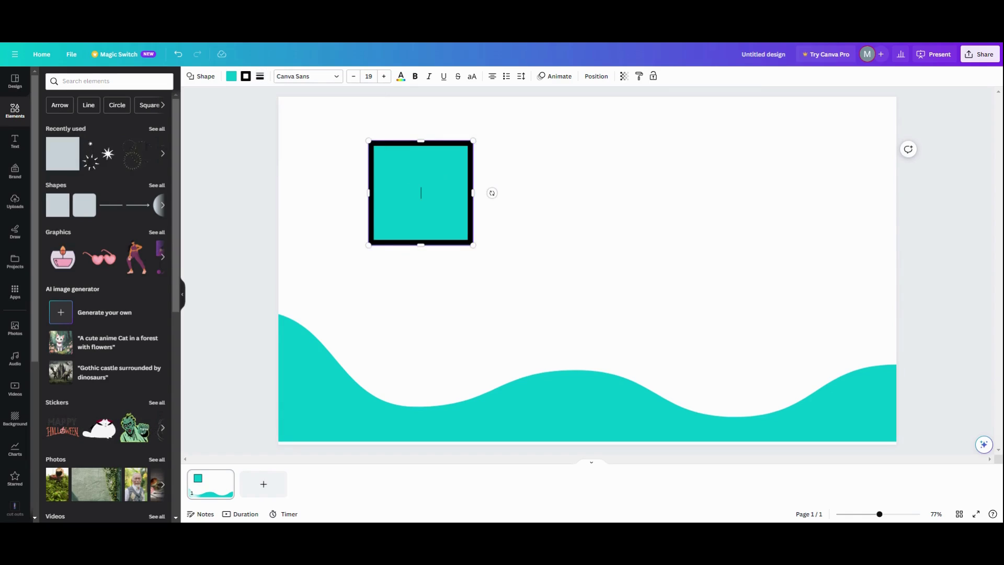
Step: Thicken the square's black border to weight 19
double_click(374, 168)
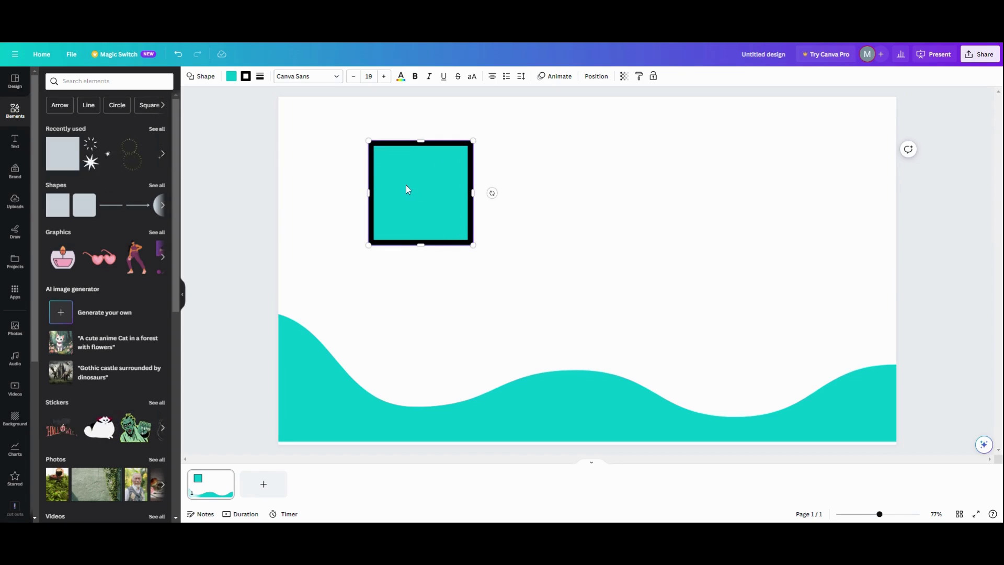
click(245, 84)
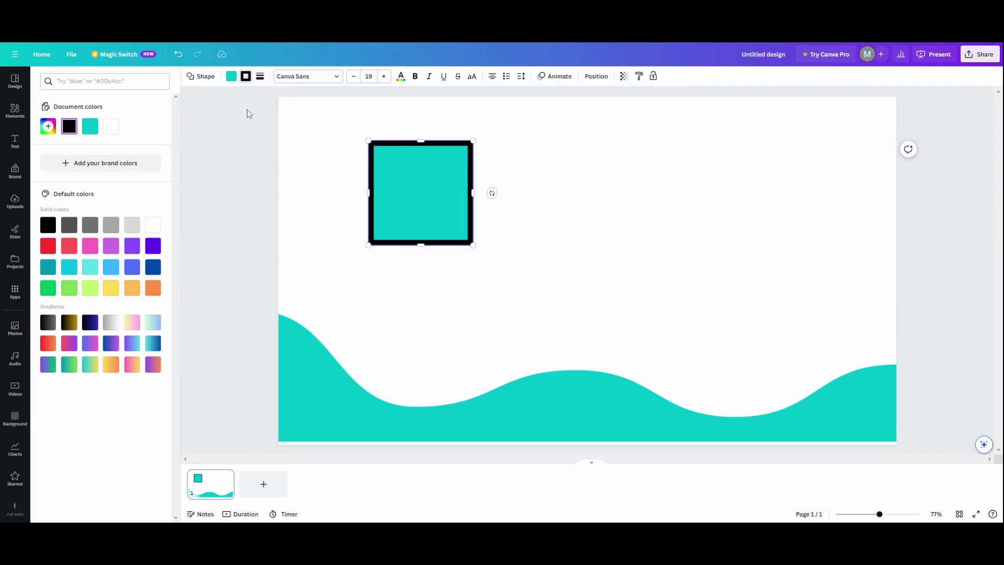
click(246, 79)
click(260, 76)
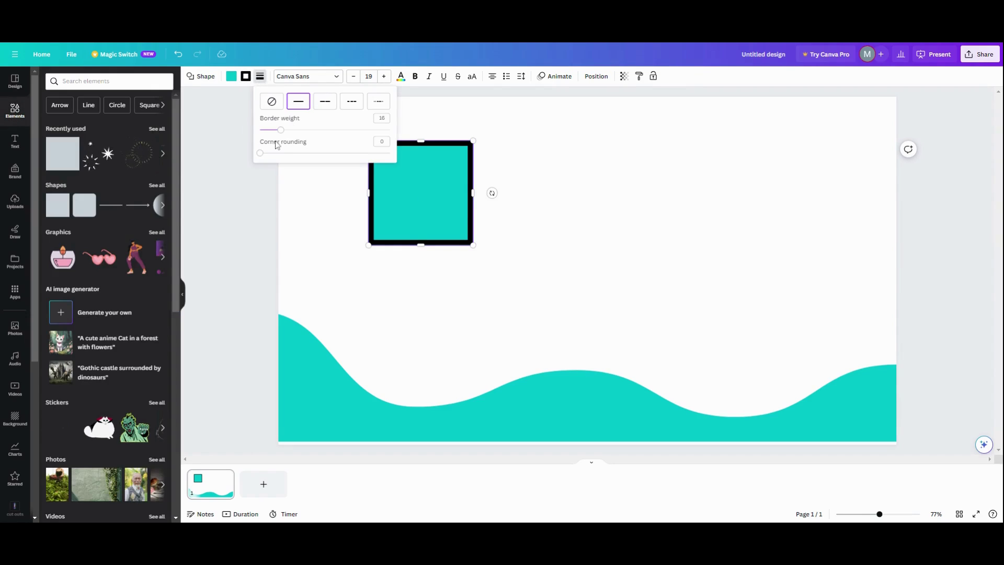
mouse_move(282, 135)
mouse_down()
mouse_move(300, 137)
mouse_move(285, 135)
mouse_up()
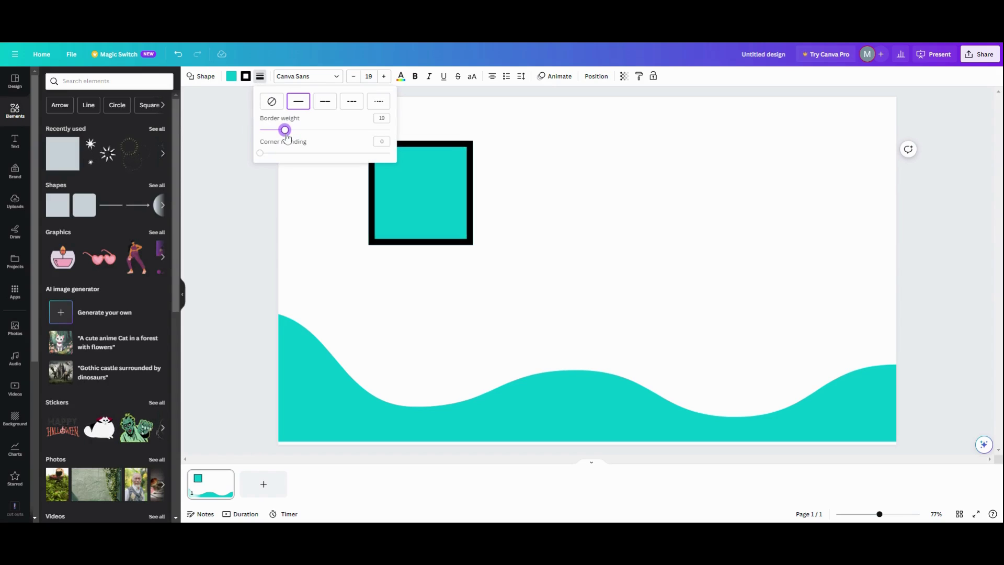
click(590, 204)
click(412, 211)
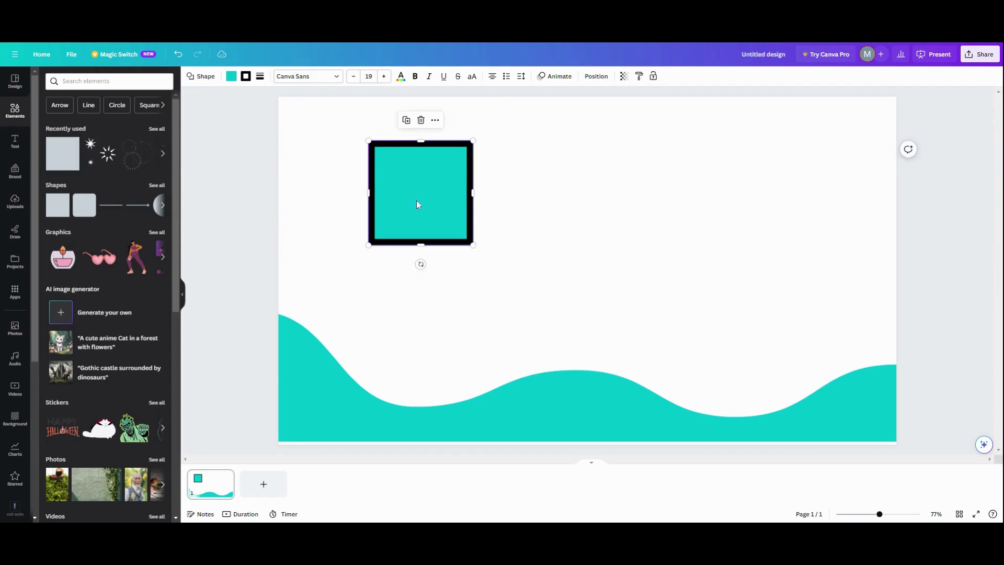
Step: Stretch the square into a tall rectangle, give it a transparent fill and nudge it left
drag(417, 204, 434, 194)
drag(450, 235, 446, 206)
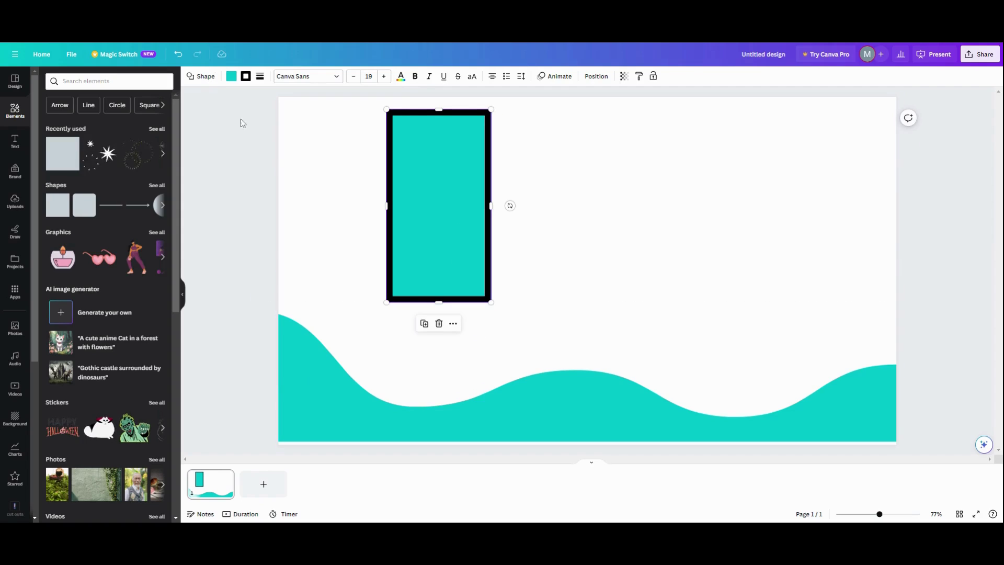
click(231, 76)
click(72, 136)
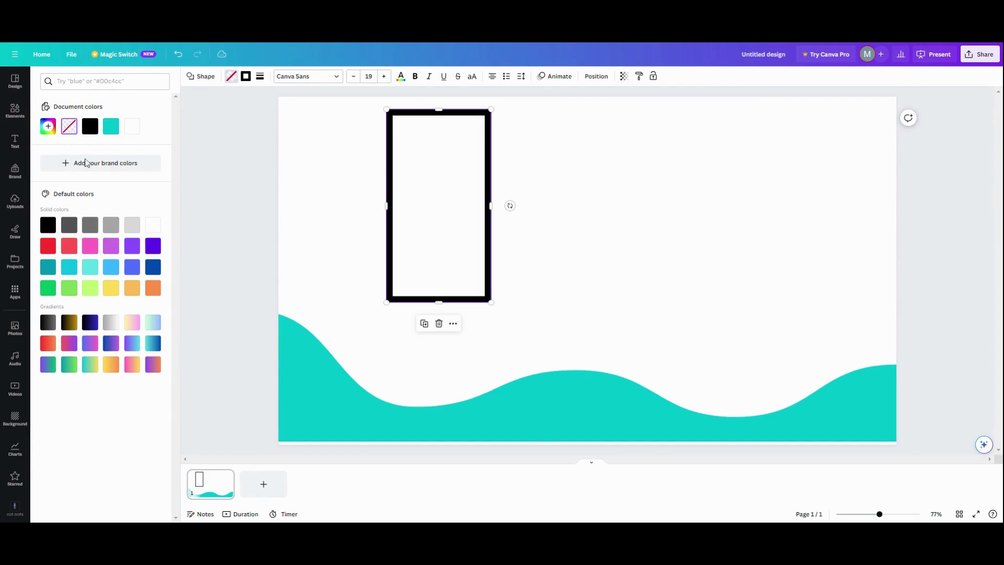
drag(438, 201, 416, 198)
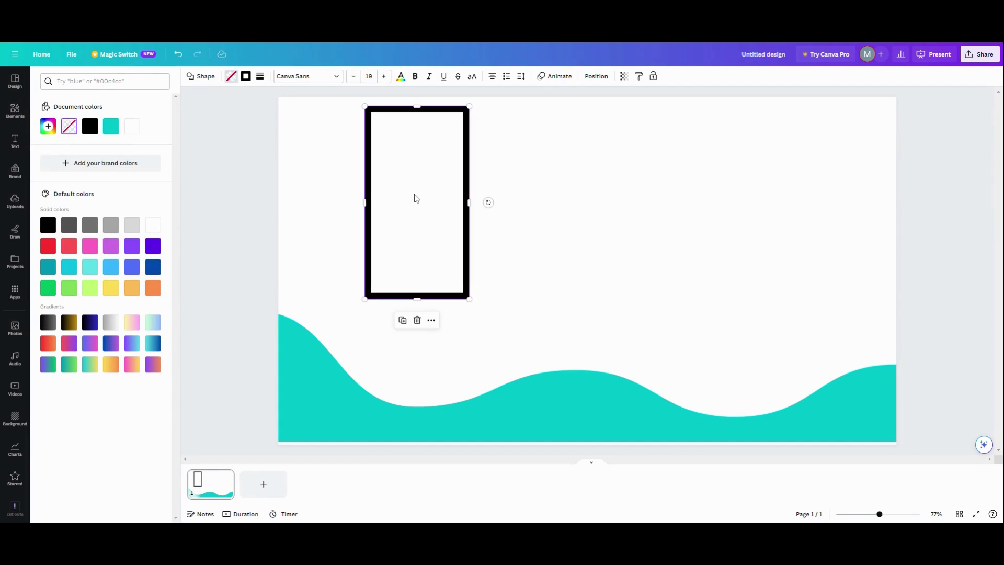
Step: Make the page background light gray and the rectangle's border white
click(289, 117)
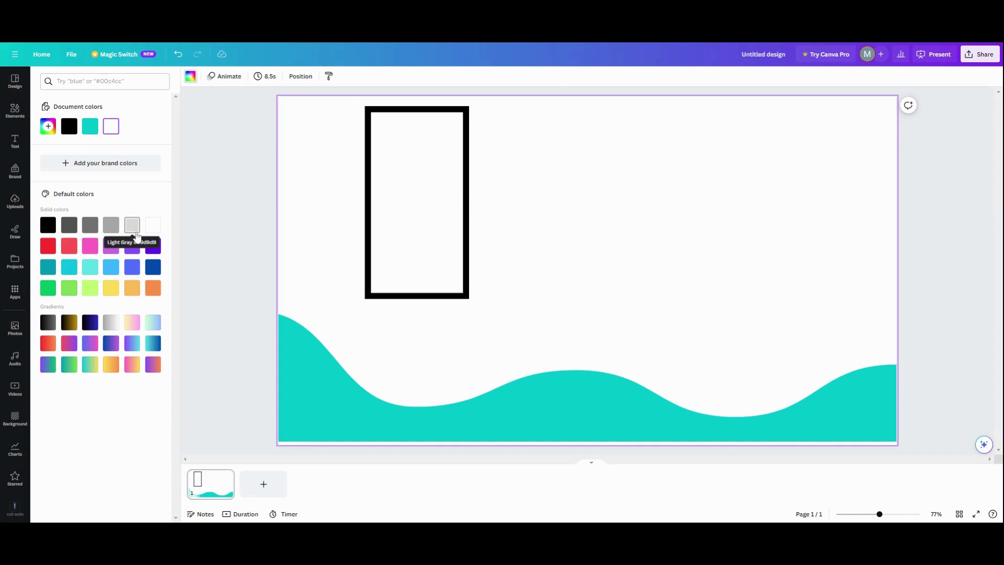
click(134, 230)
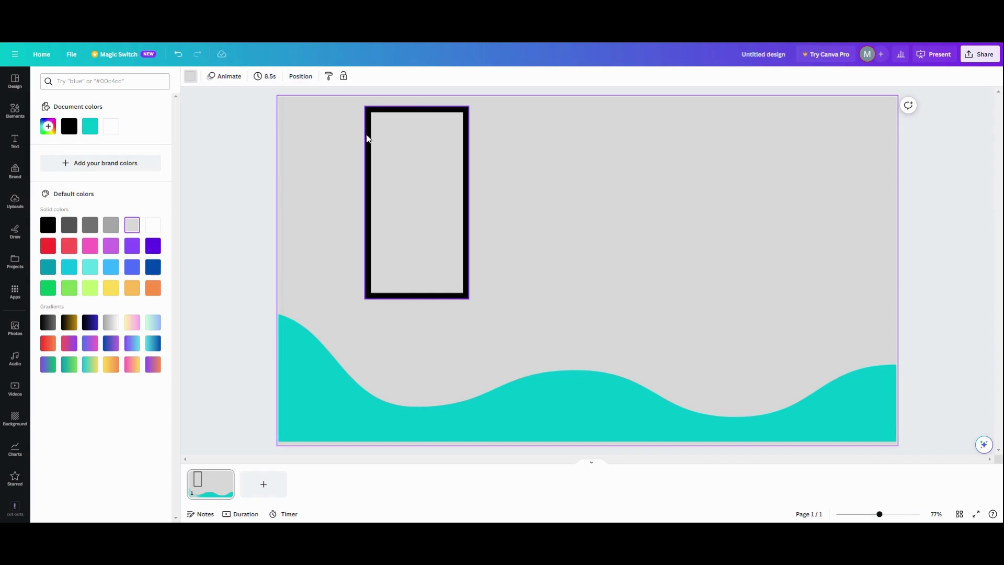
click(368, 138)
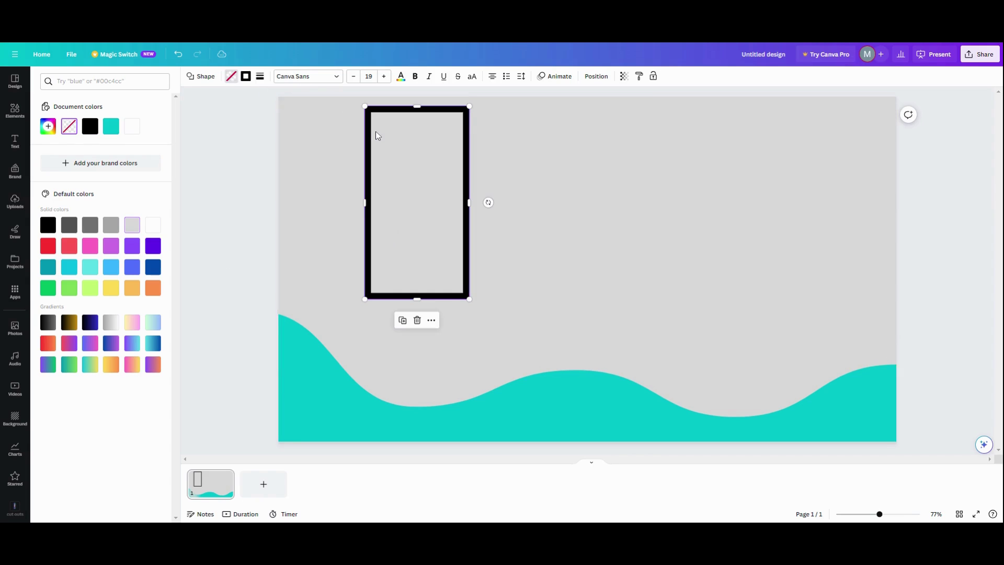
click(244, 81)
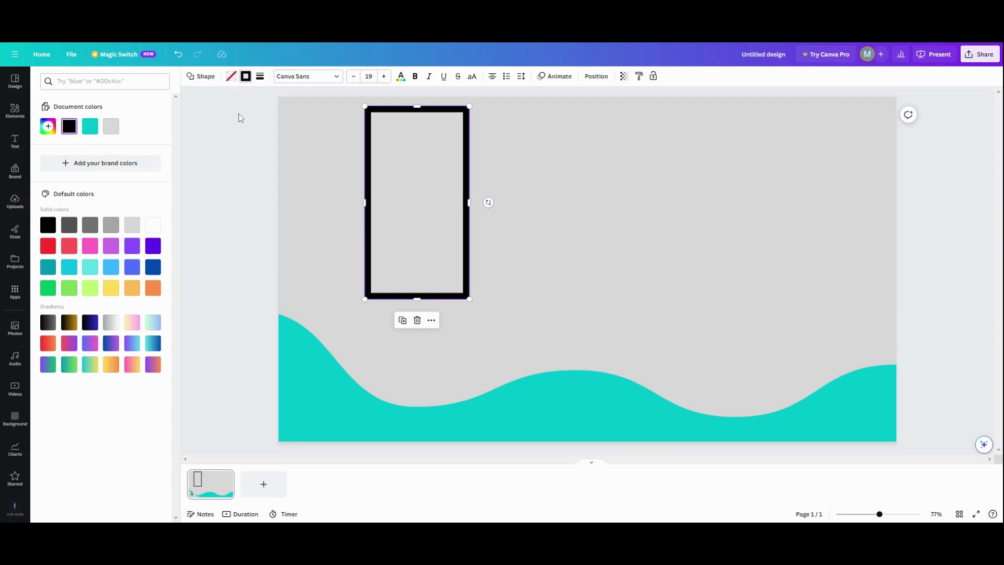
click(153, 226)
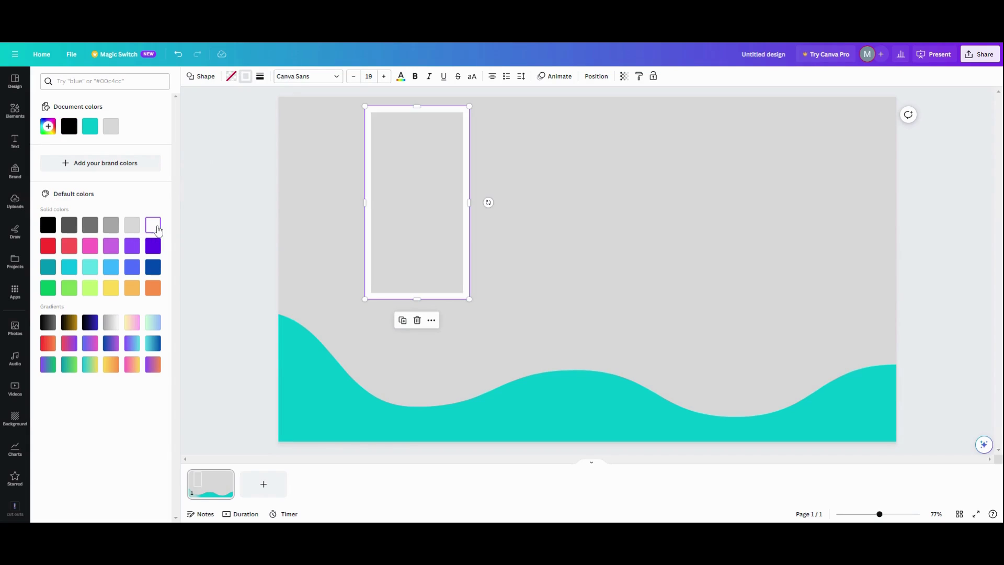
click(566, 165)
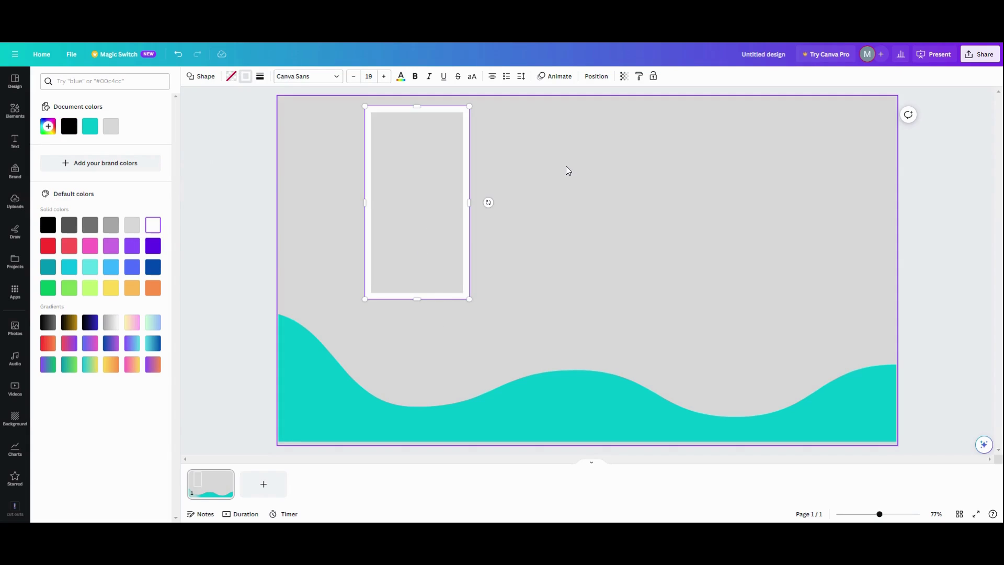
Step: Duplicate the white frame into a row of six side-by-side frames and shift the row left
click(390, 271)
click(408, 325)
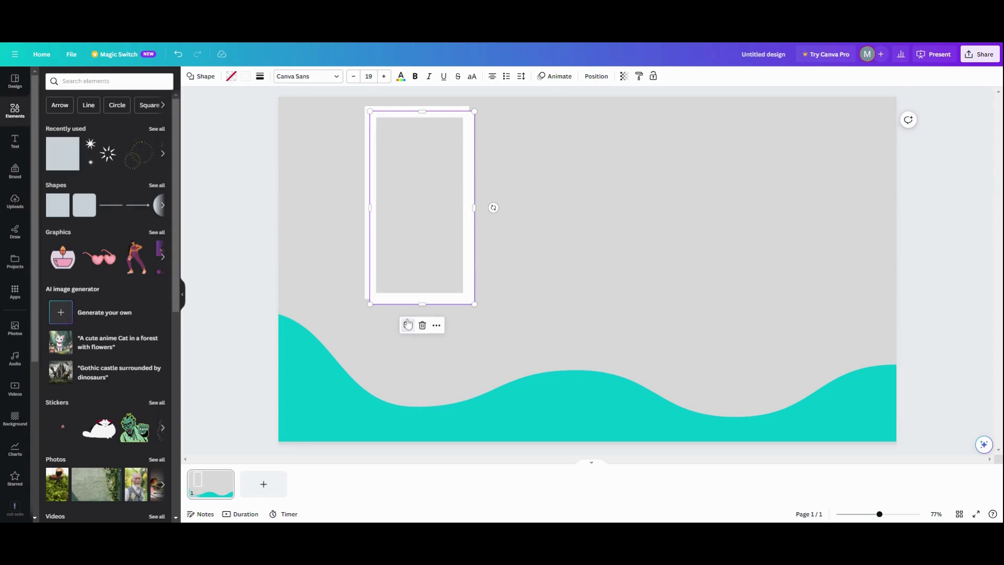
drag(439, 223, 532, 220)
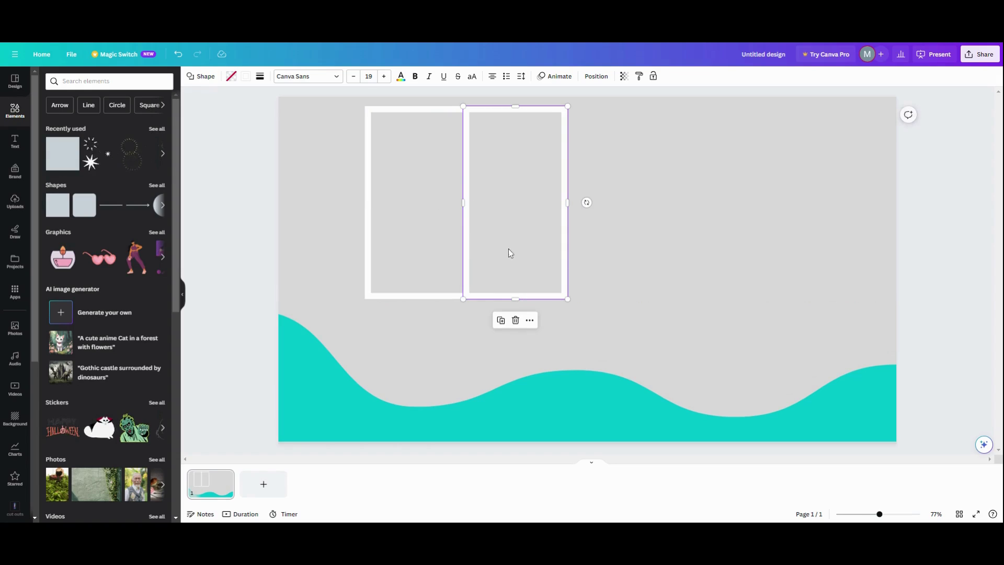
click(500, 320)
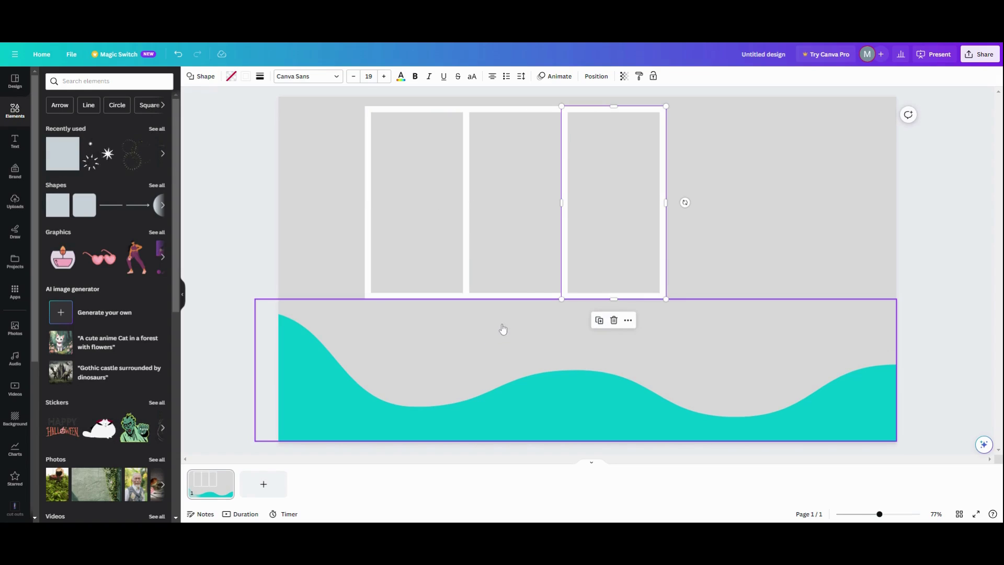
click(599, 320)
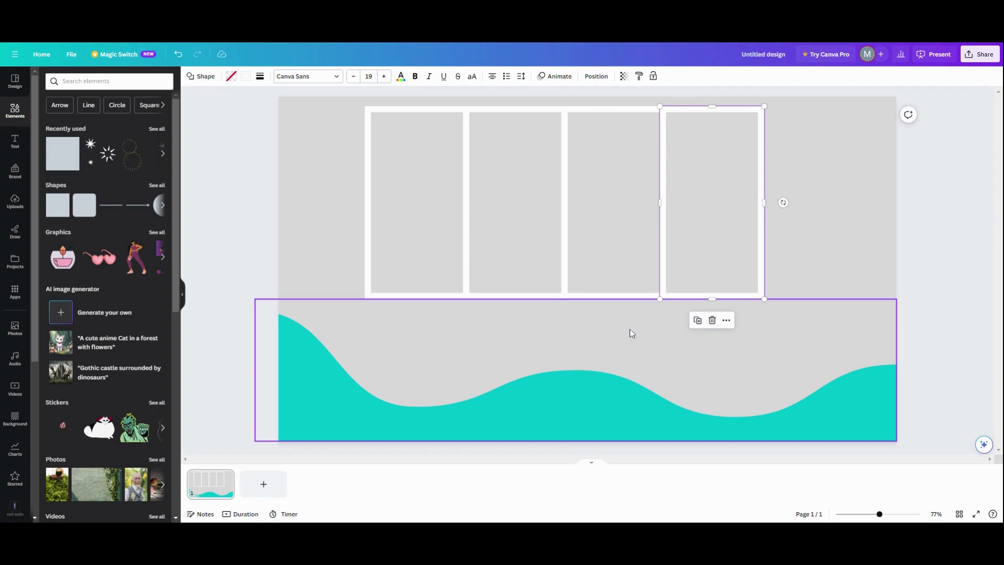
click(697, 320)
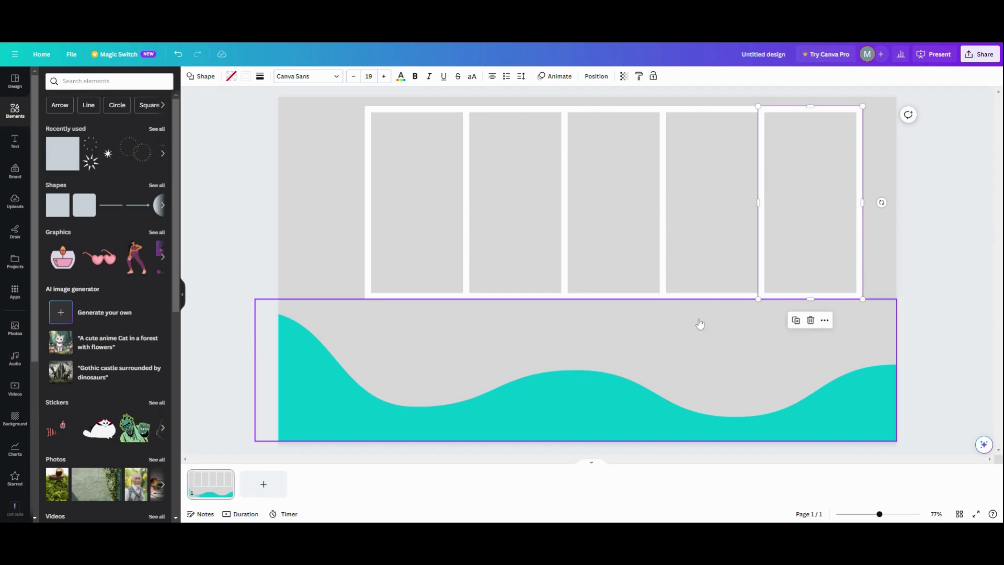
click(796, 320)
drag(280, 180, 960, 209)
drag(840, 225, 698, 238)
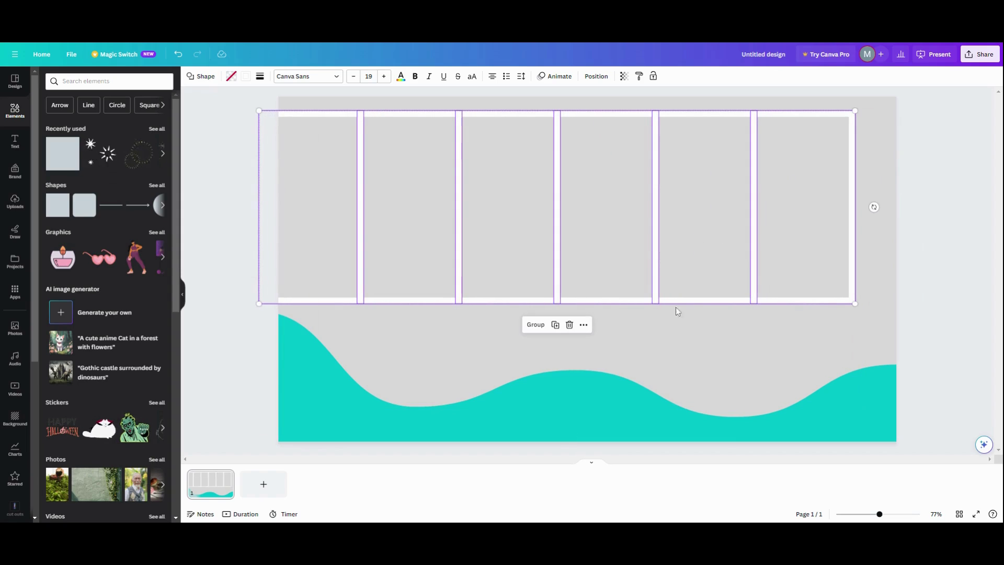
Step: Add a seventh frame at the page's right edge, discarding an accidental wave copy
click(570, 339)
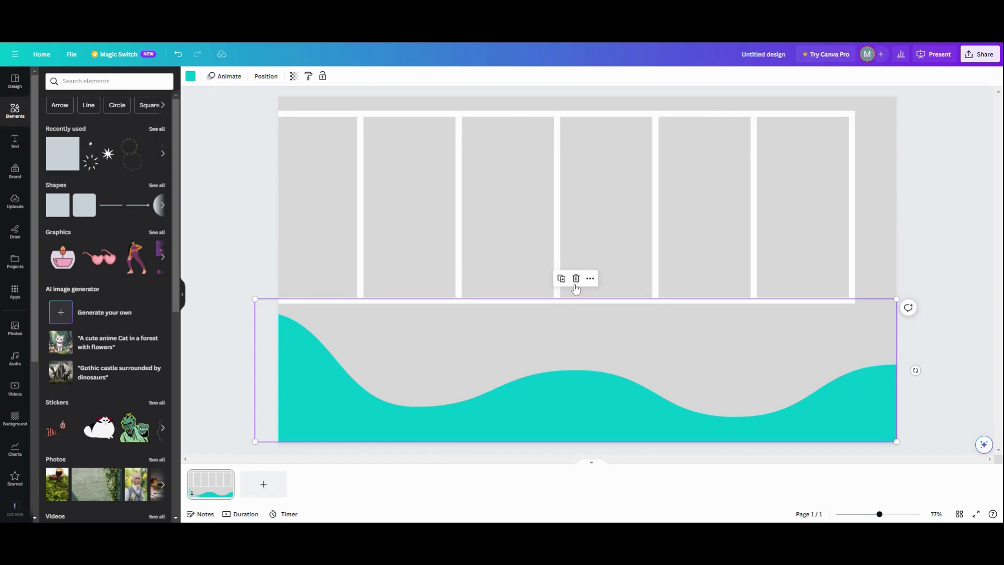
drag(572, 308, 578, 313)
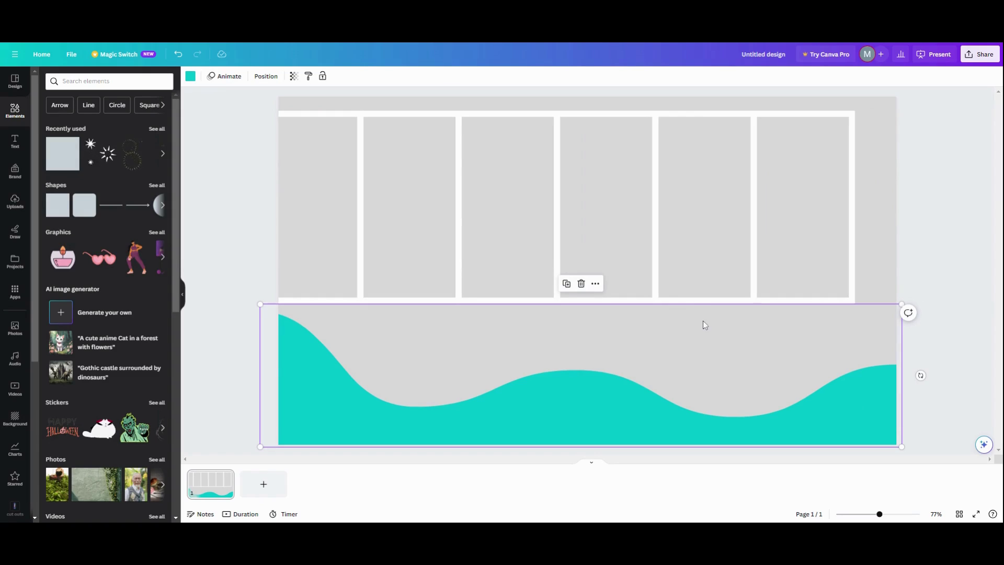
drag(606, 349, 650, 311)
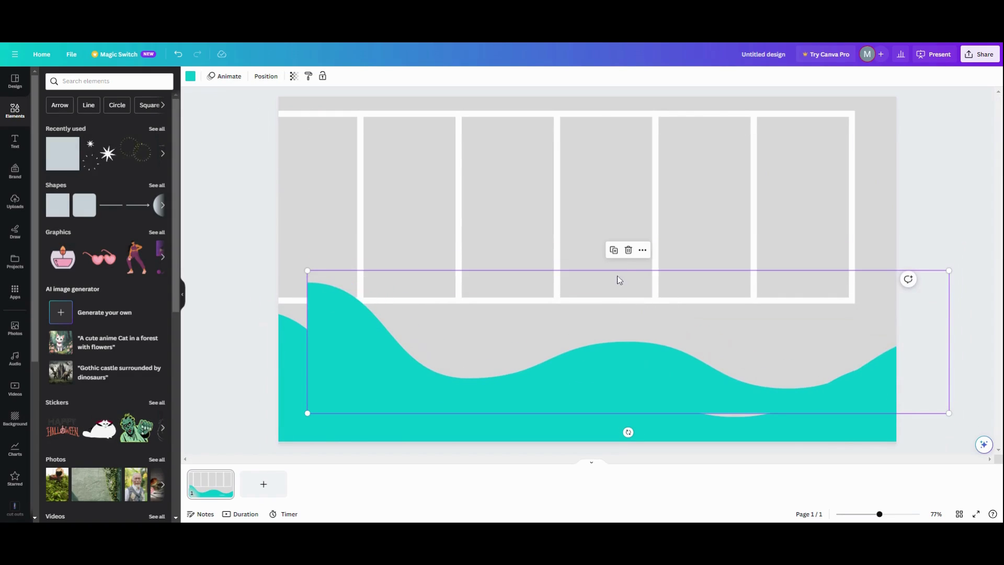
click(628, 250)
click(775, 260)
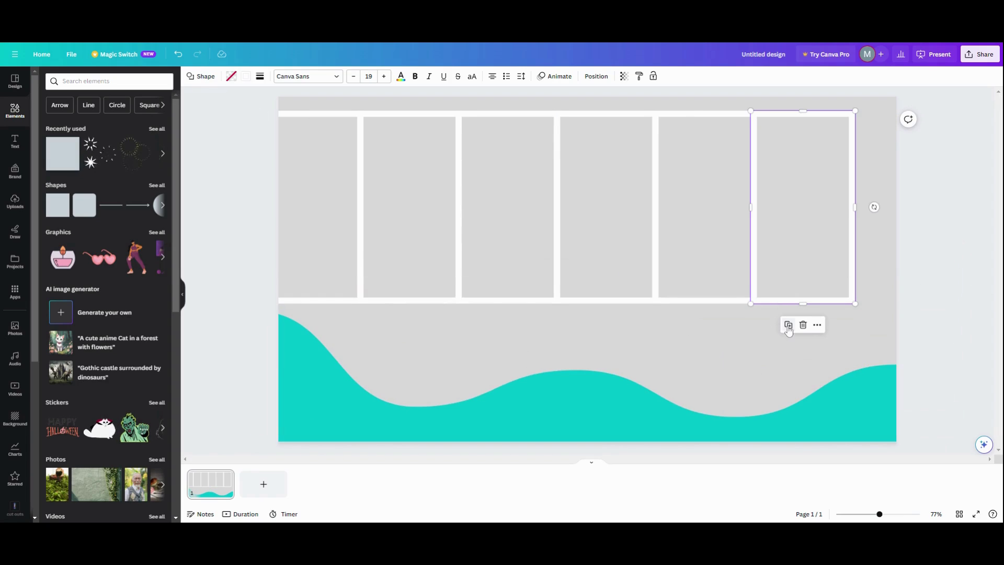
click(788, 331)
drag(808, 253, 895, 257)
Step: Drag the teal wave upward so its crest meets the bottom of the frame row
click(803, 340)
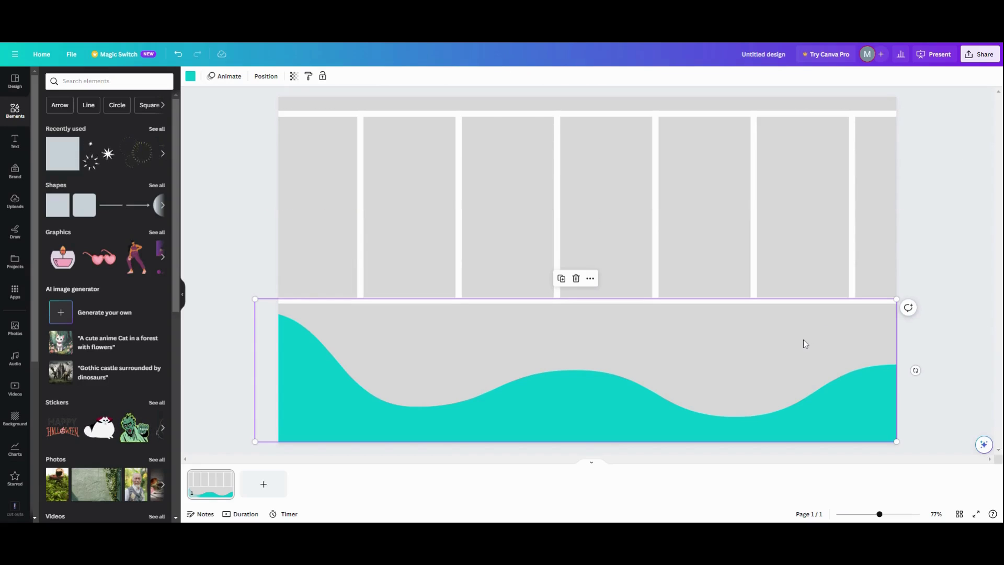
drag(209, 128, 964, 246)
click(254, 378)
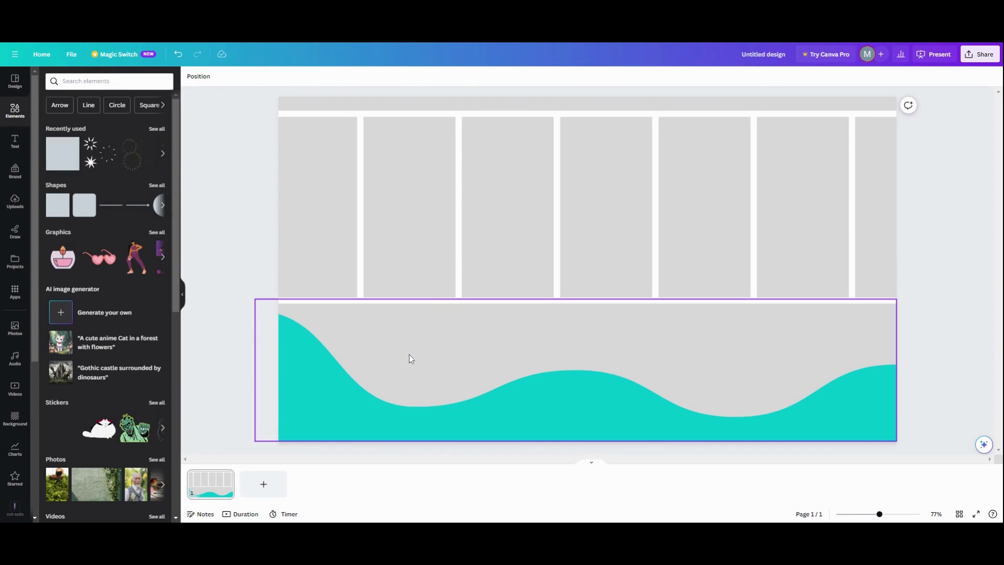
click(388, 408)
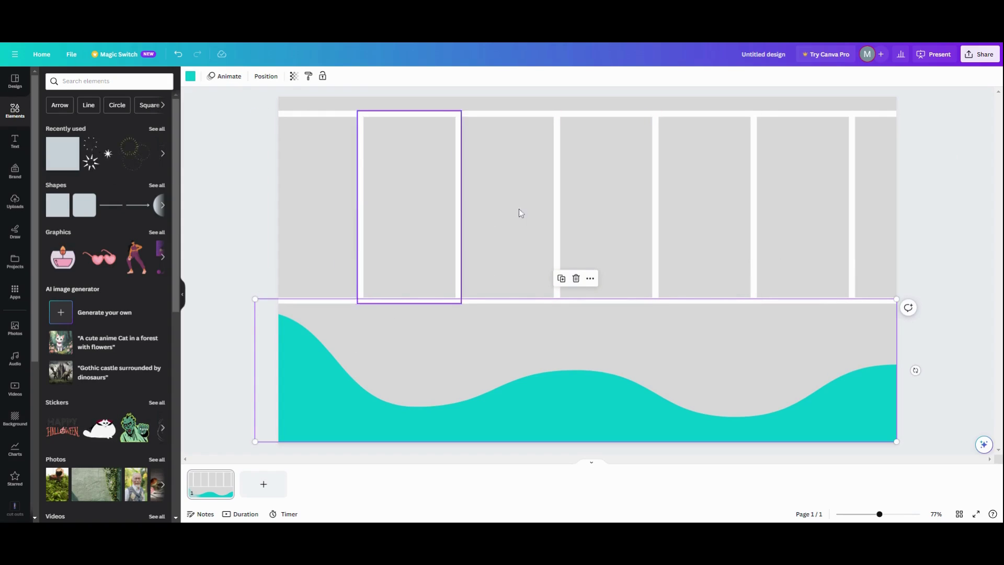
drag(481, 369, 477, 349)
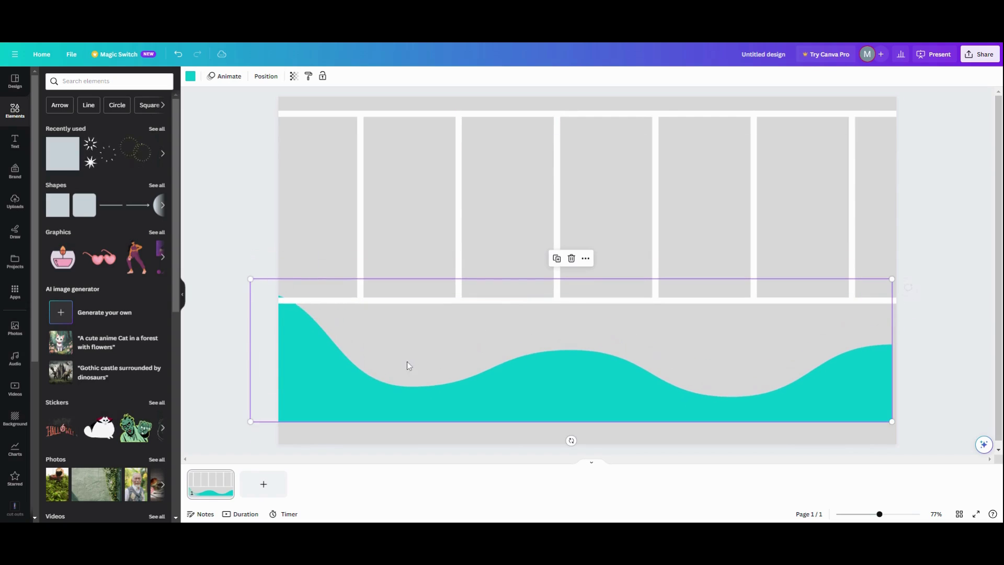
Step: Recolour the wave white and move it upward
click(191, 76)
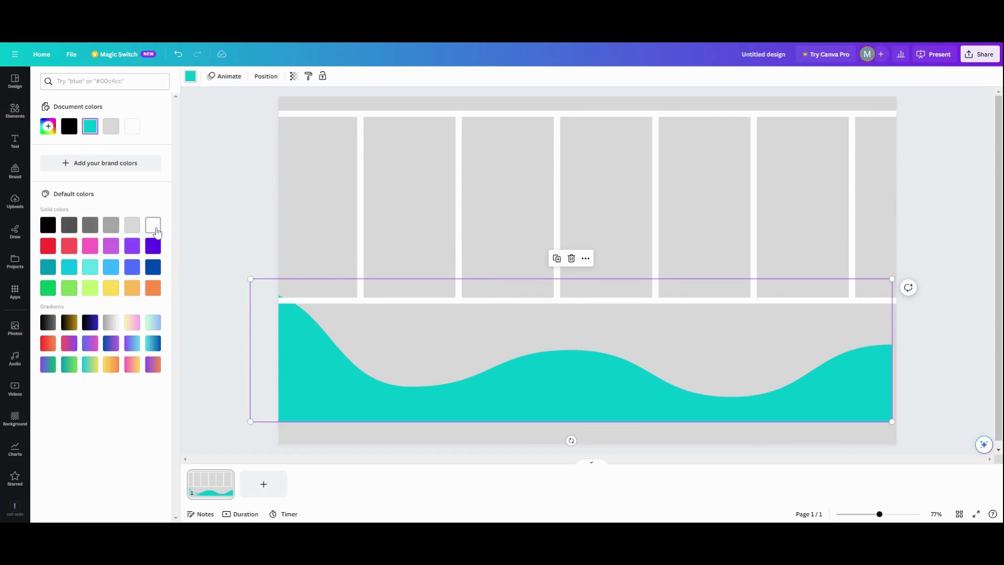
click(153, 224)
drag(368, 387, 370, 282)
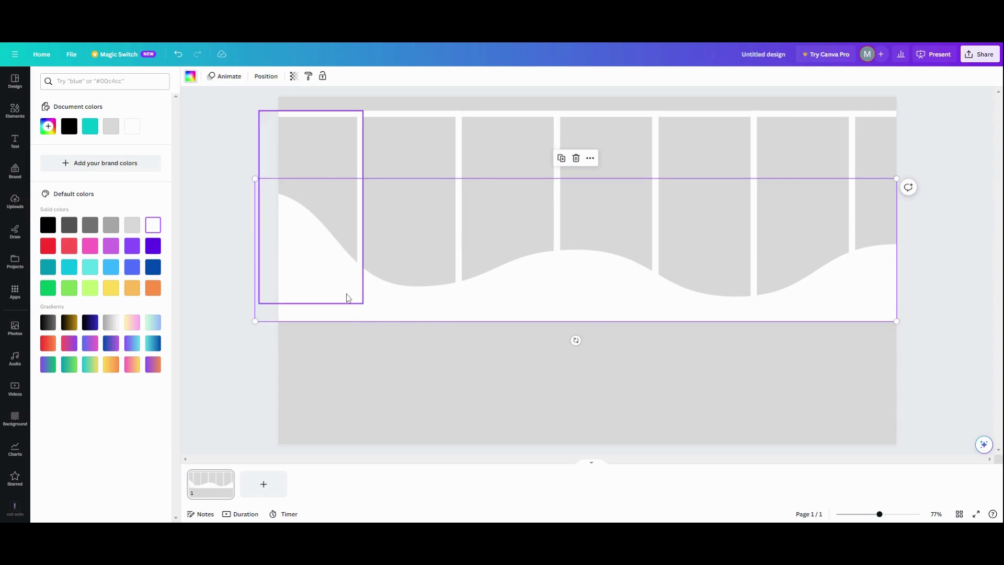
Step: Stretch each strip's top edge up to the slide's top, one strip at a time
click(314, 117)
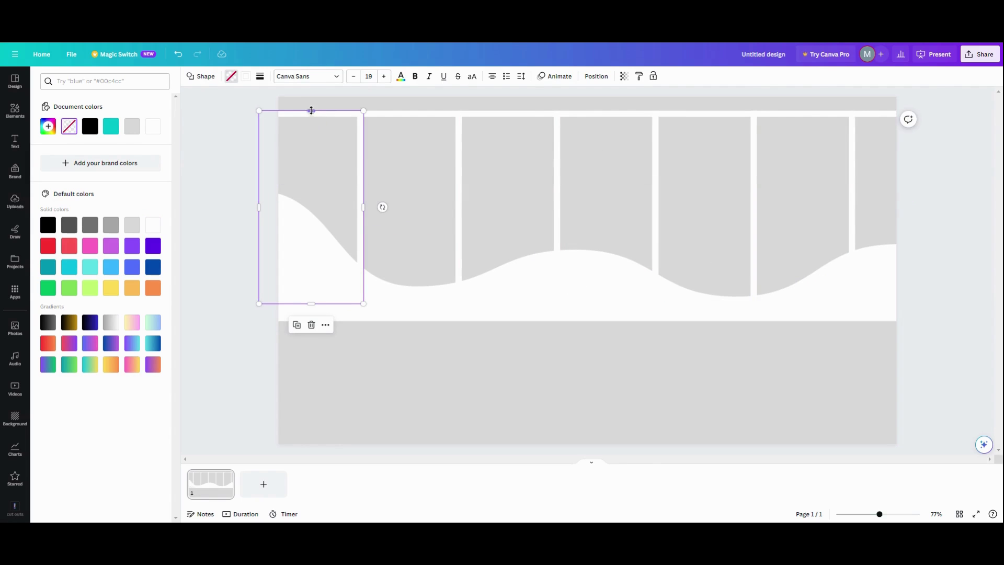
drag(309, 107, 309, 92)
click(403, 127)
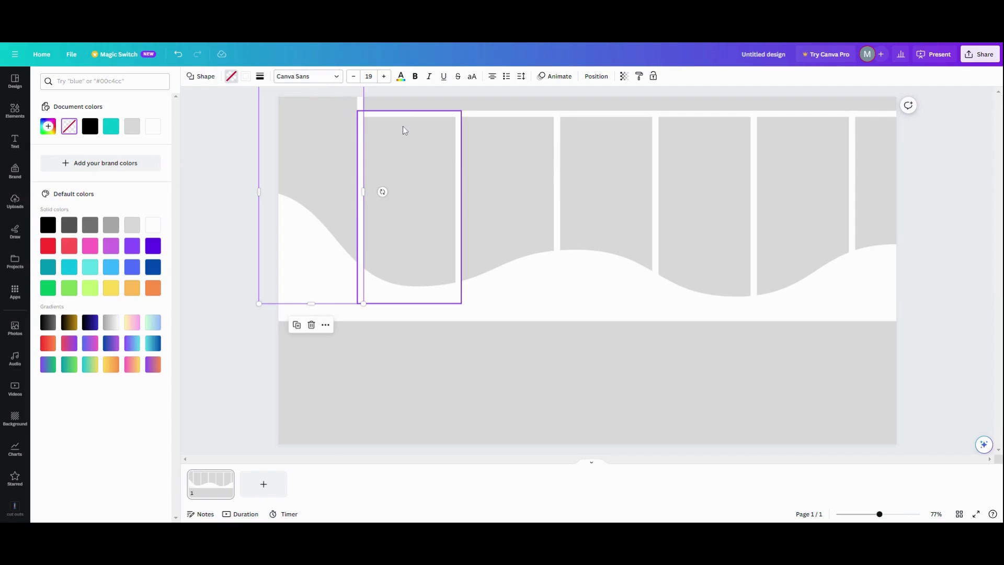
drag(409, 111, 411, 86)
click(505, 120)
drag(510, 111, 511, 88)
click(599, 112)
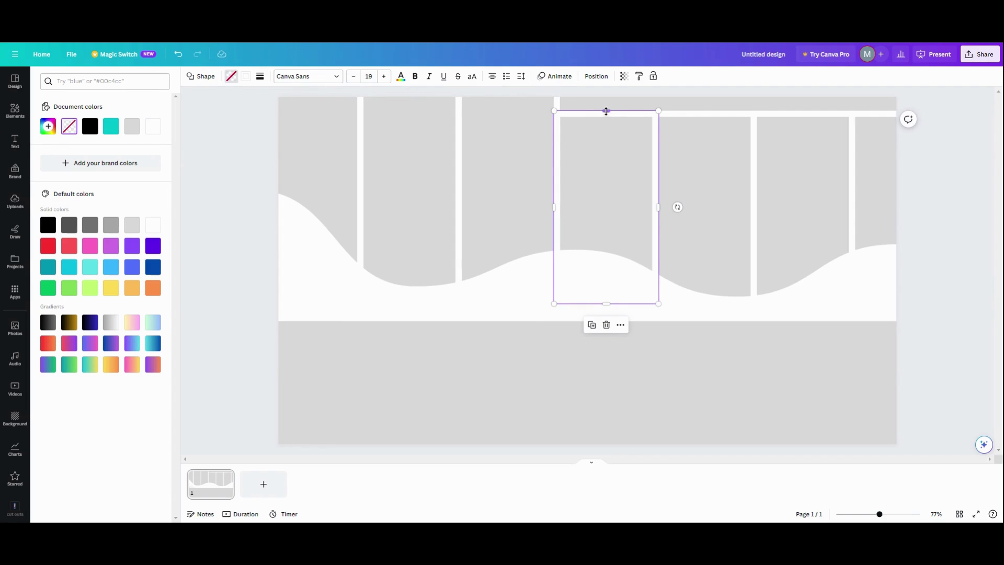
drag(606, 111, 701, 86)
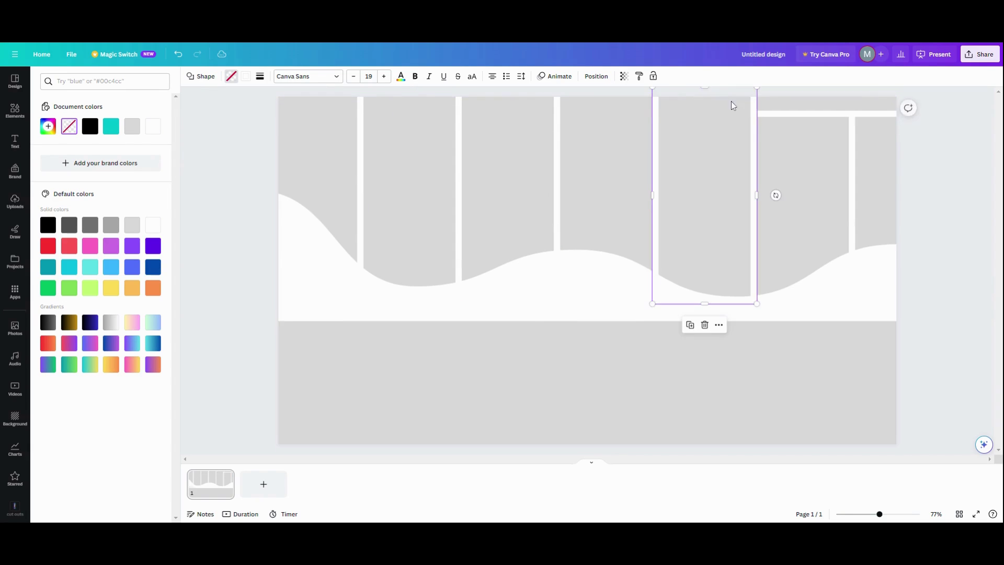
click(799, 119)
drag(803, 111, 803, 87)
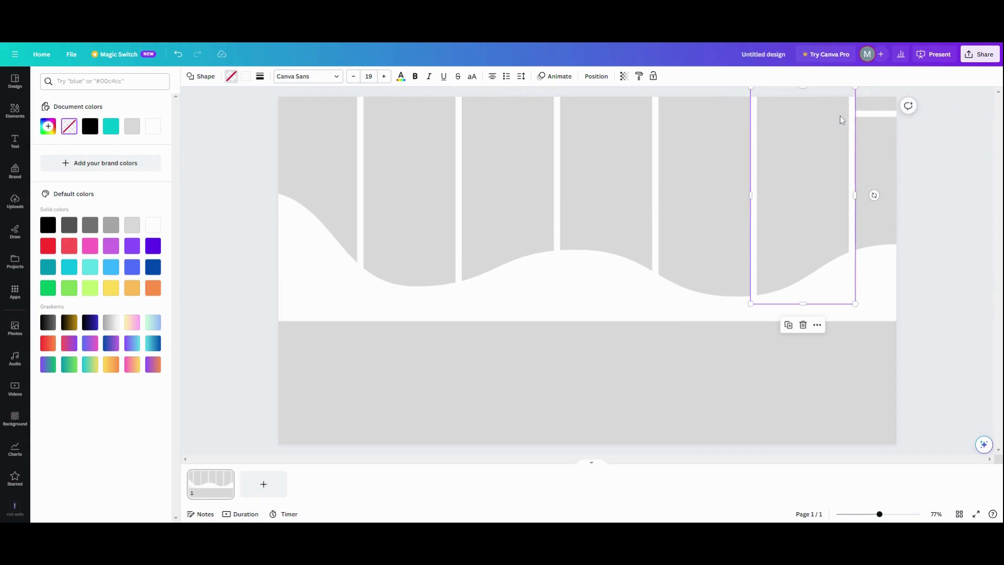
click(867, 118)
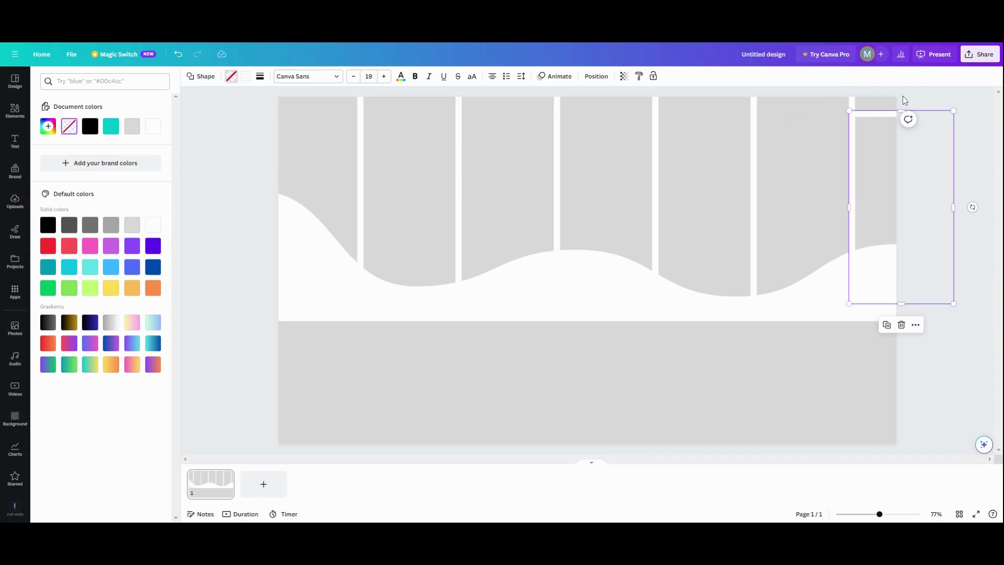
drag(901, 112, 901, 86)
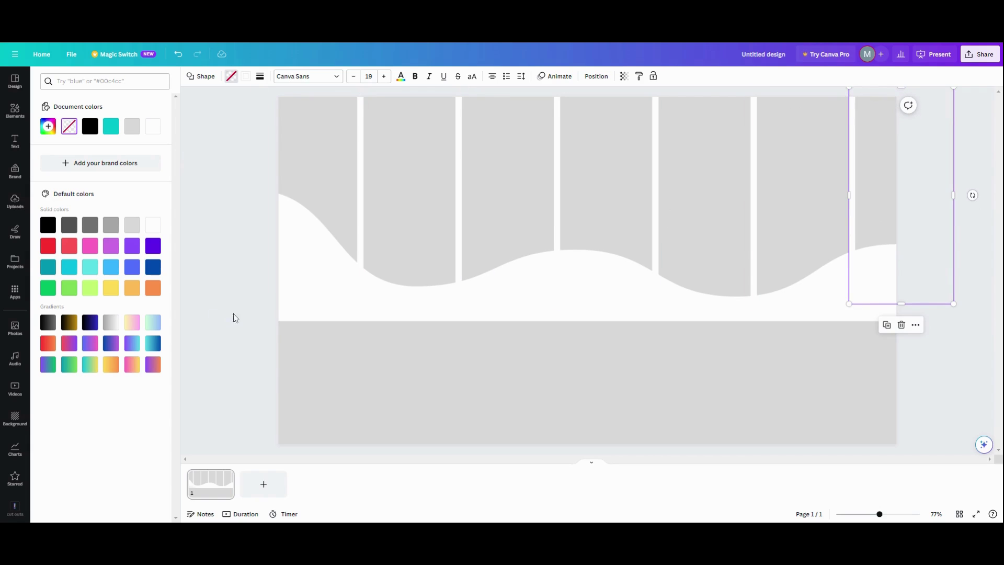
Step: Set the background to white and add the pumpkin photo stretched across the slide's top
click(292, 372)
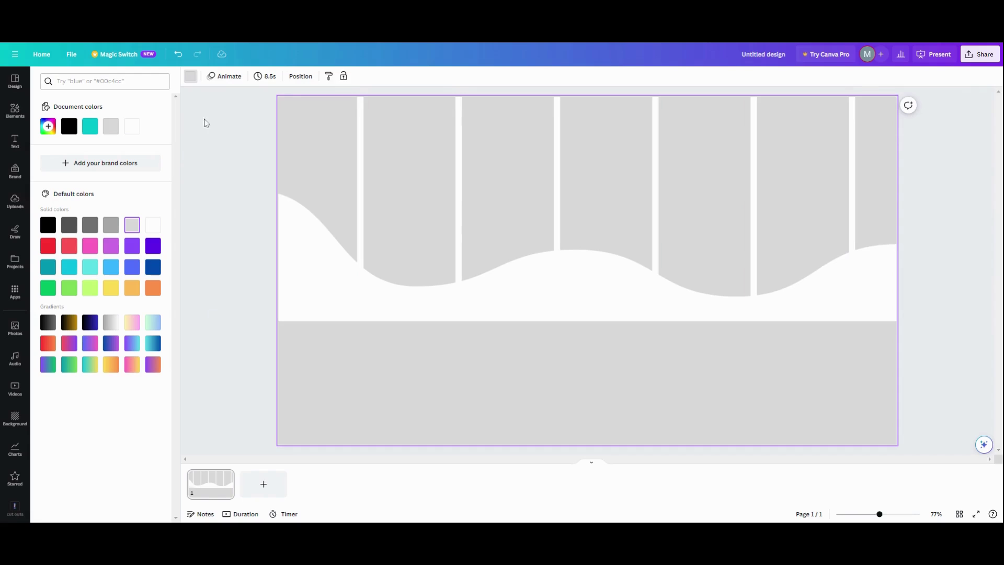
click(133, 126)
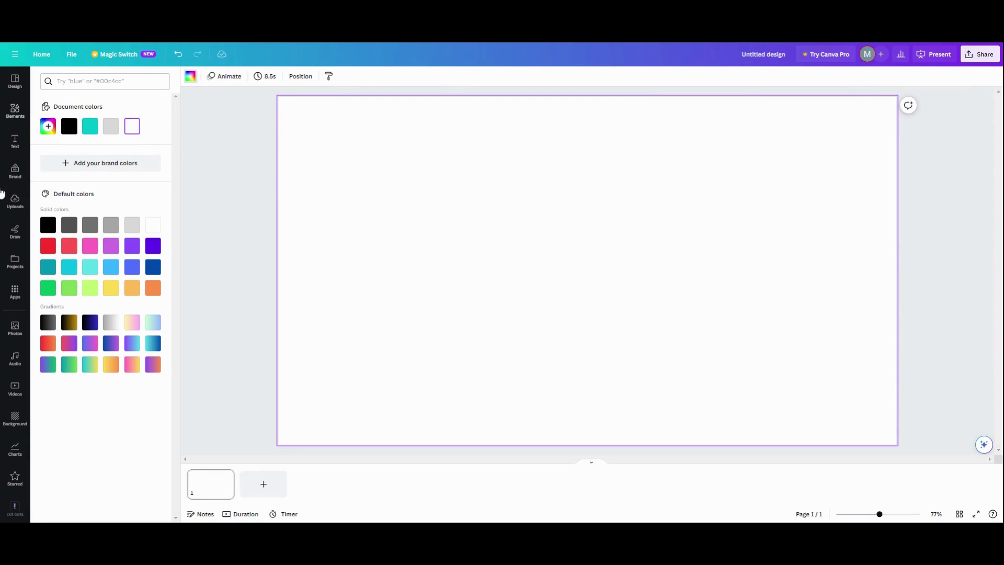
click(15, 331)
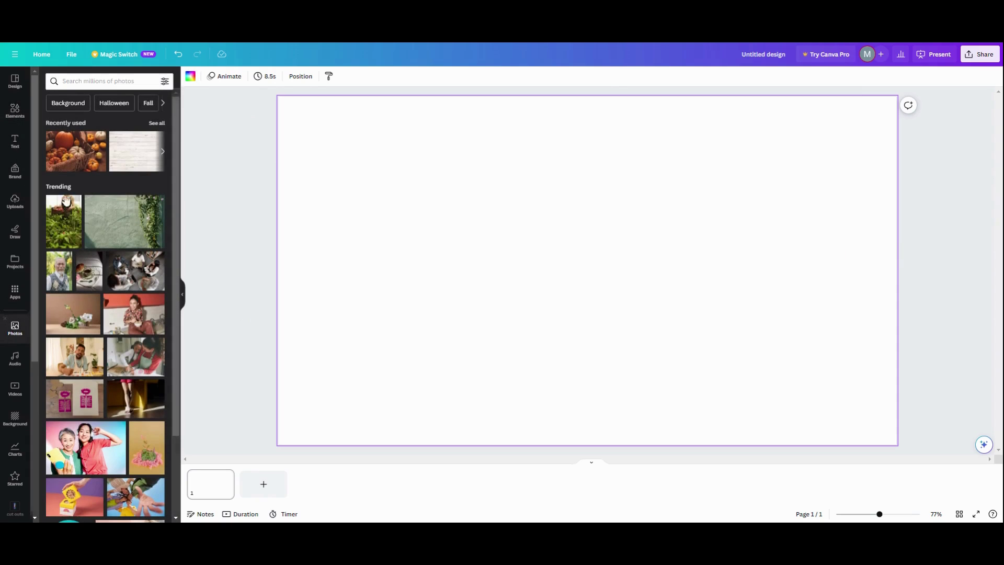
click(73, 157)
drag(468, 284, 373, 243)
drag(688, 223, 903, 201)
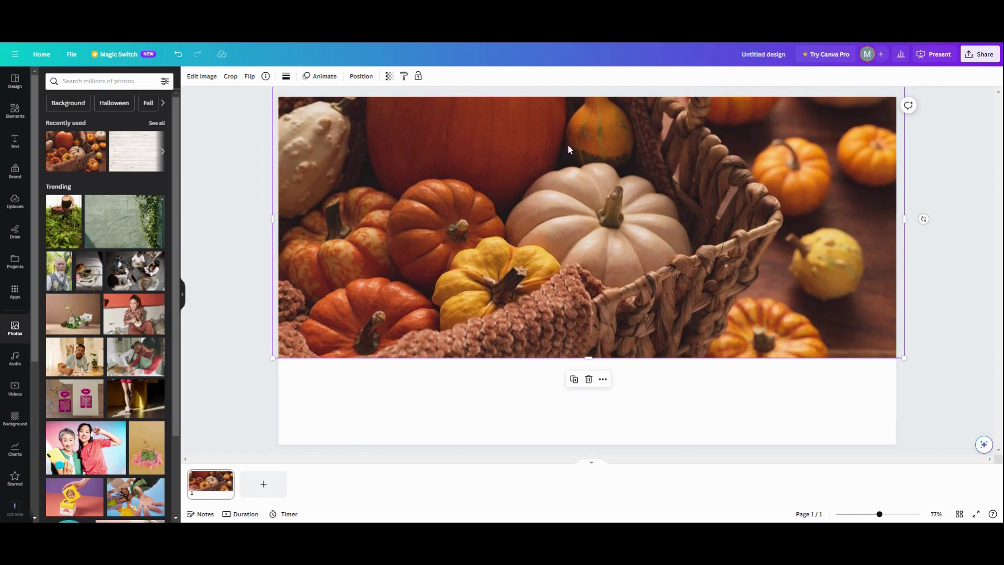
Step: Layer the pumpkin photo behind the strips and wave, nudge it up, and shorten its bottom edge
click(361, 76)
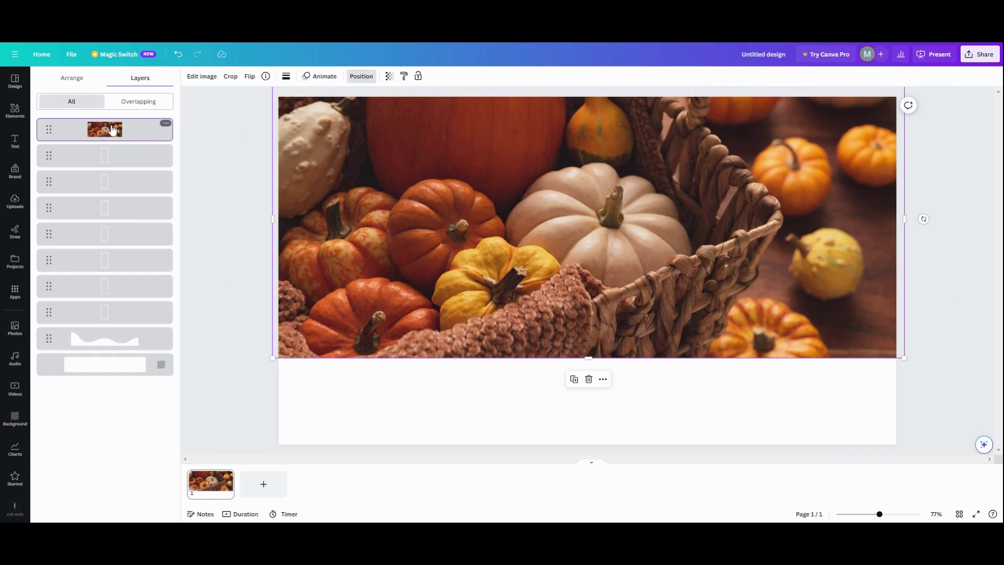
drag(104, 130, 94, 345)
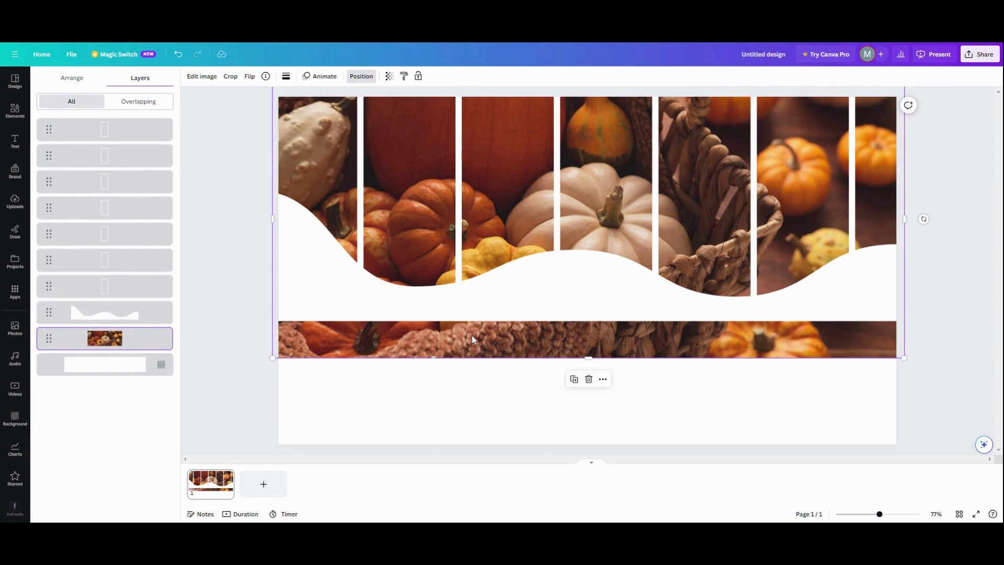
drag(472, 339, 477, 316)
drag(593, 339, 596, 311)
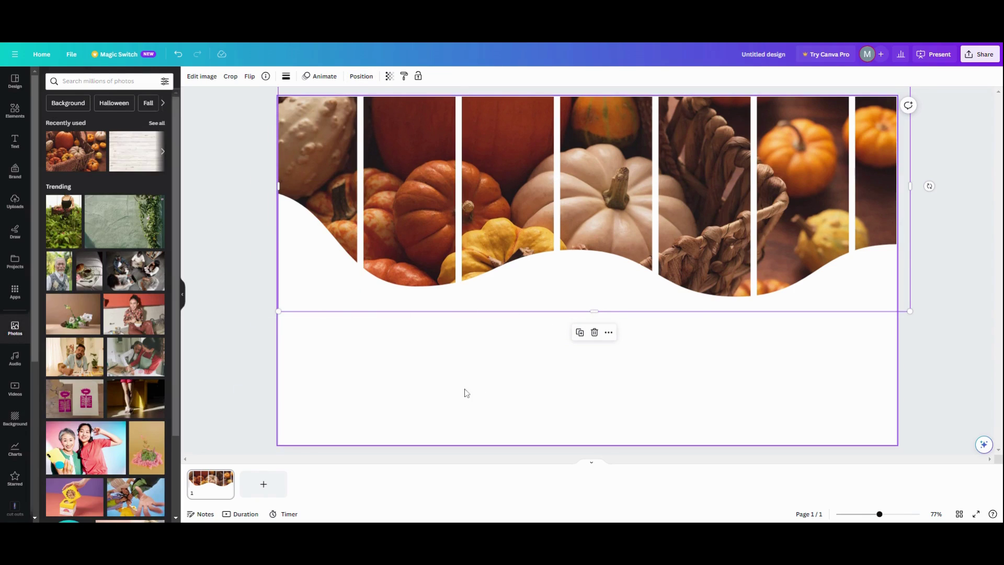
Step: Move the photo strips down to leave a white margin above, with the wave raised beneath them
click(335, 380)
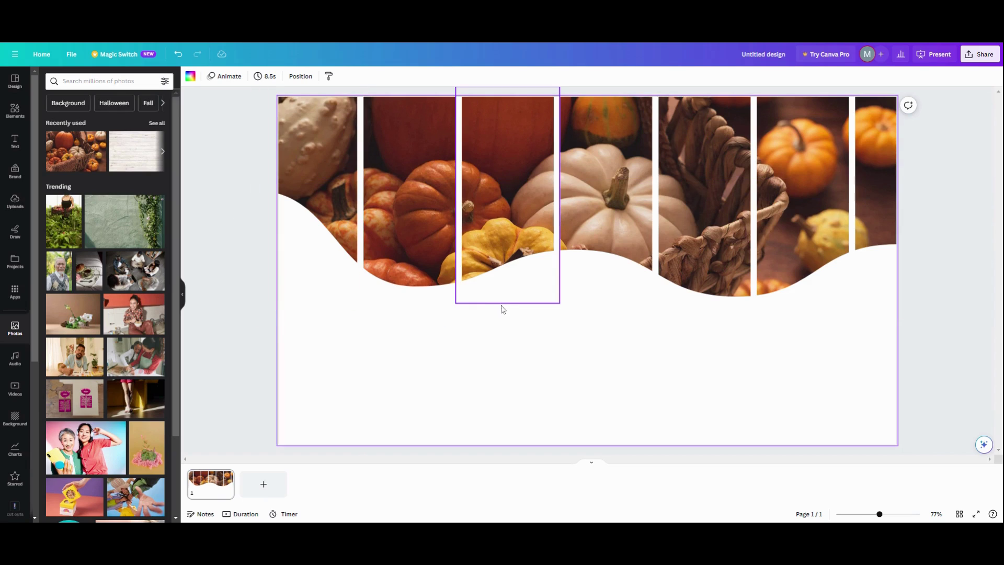
click(542, 316)
drag(543, 316, 521, 428)
drag(226, 118, 953, 238)
drag(590, 180, 583, 247)
drag(406, 419, 428, 369)
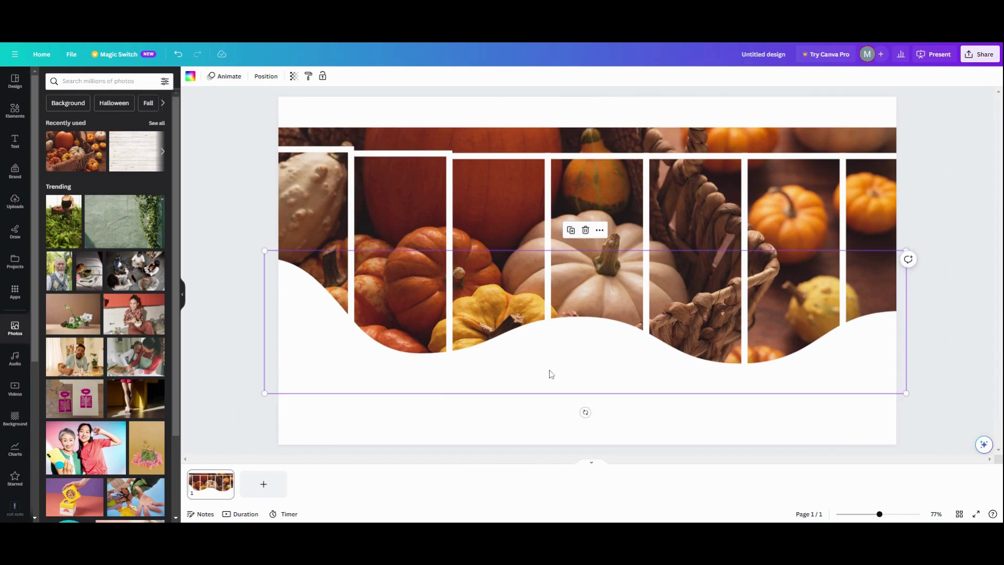
Step: Flip the white wave upside down, level it, and place it across the top of the strips
drag(585, 412, 575, 207)
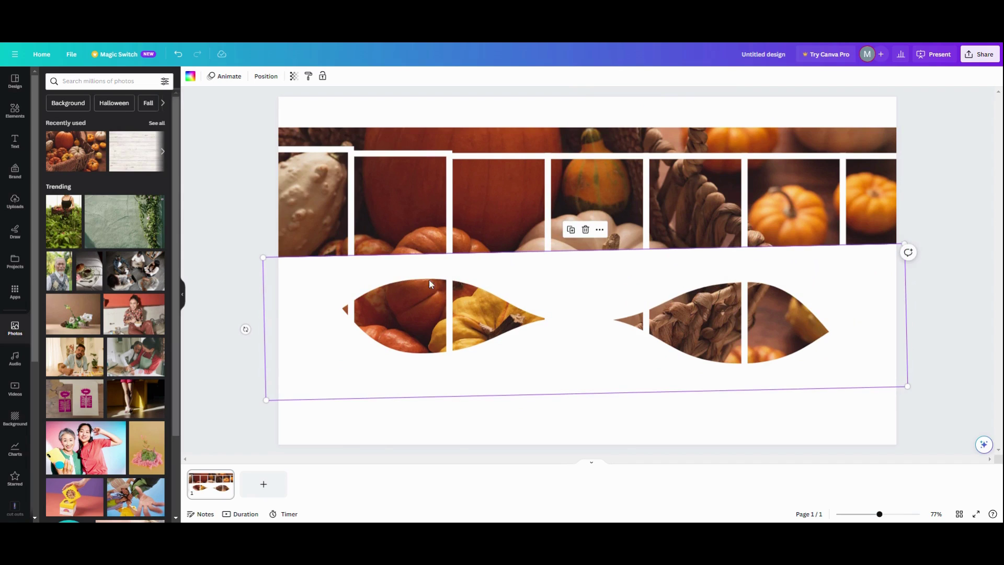
drag(245, 329, 245, 322)
drag(501, 303, 551, 168)
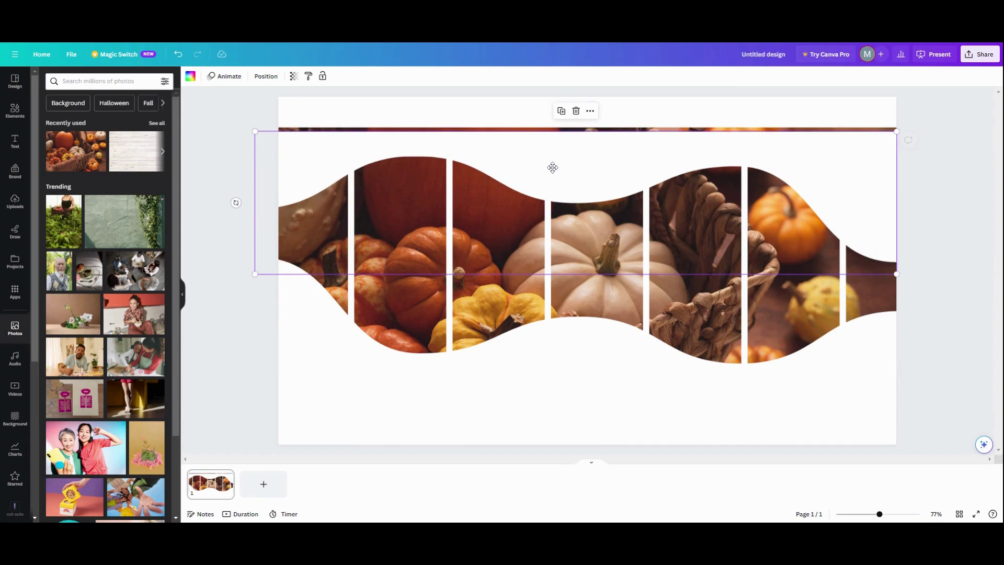
Step: Pull the pumpkin photo's top edge down beneath the upper wave, then deselect
click(541, 134)
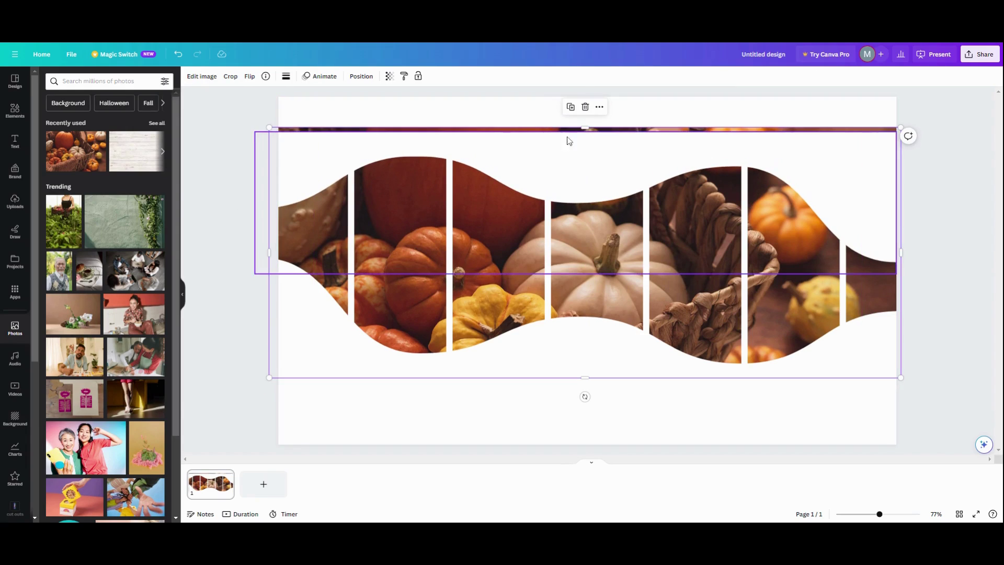
drag(583, 128, 579, 137)
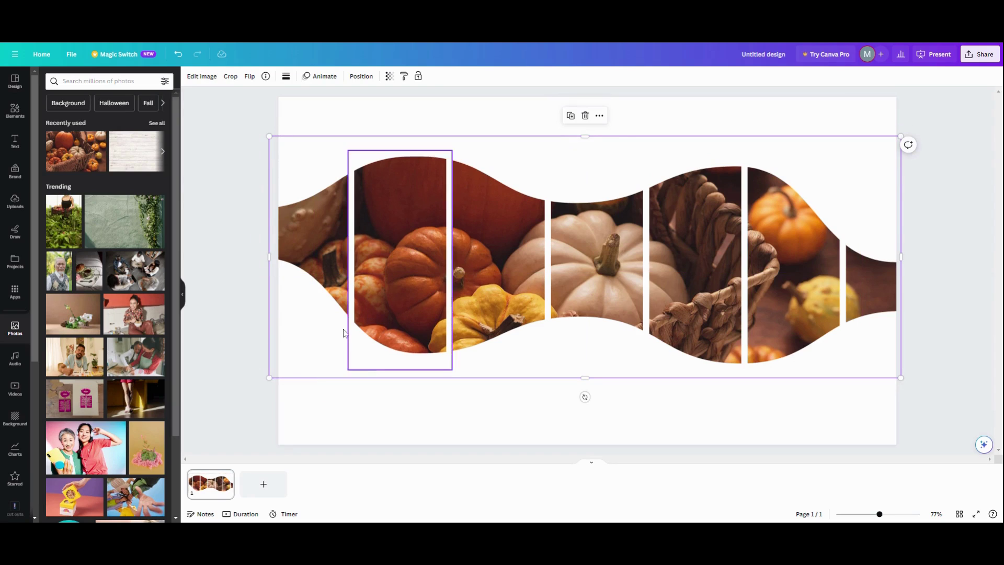
click(251, 356)
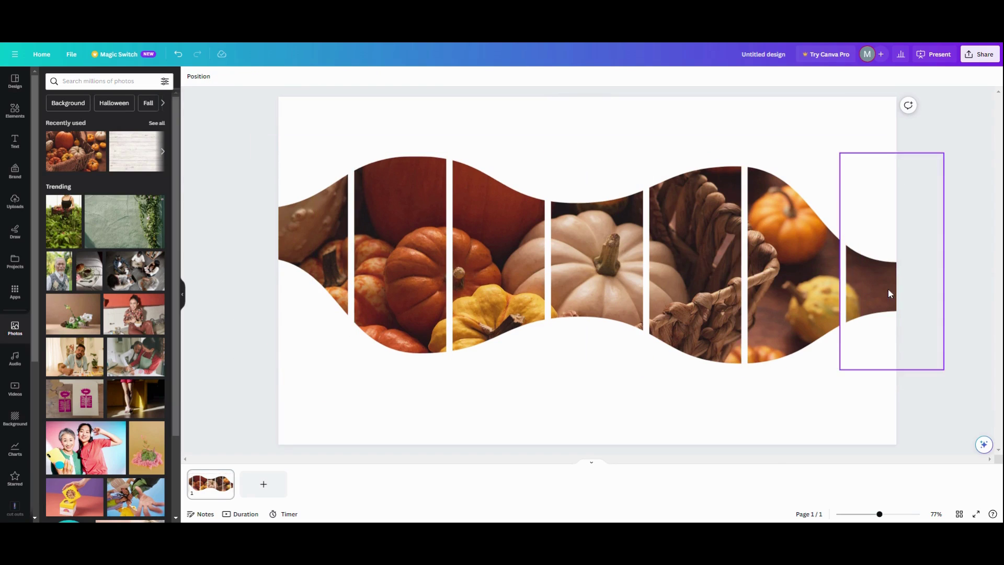